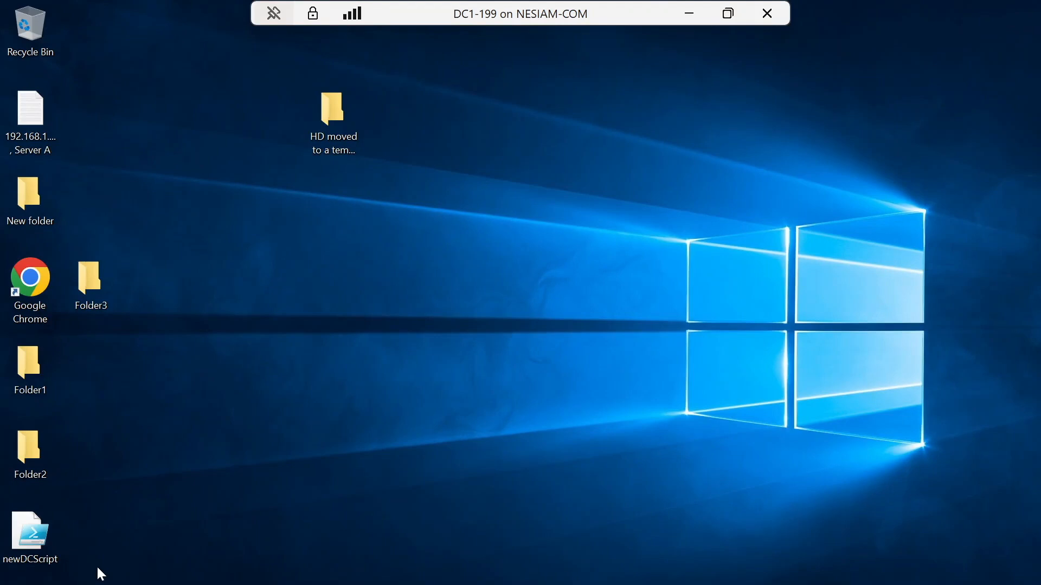
# Step: Open Active Directory Users and Computers and check whether the Advanced Features view option is enabled
pyautogui.press('super')
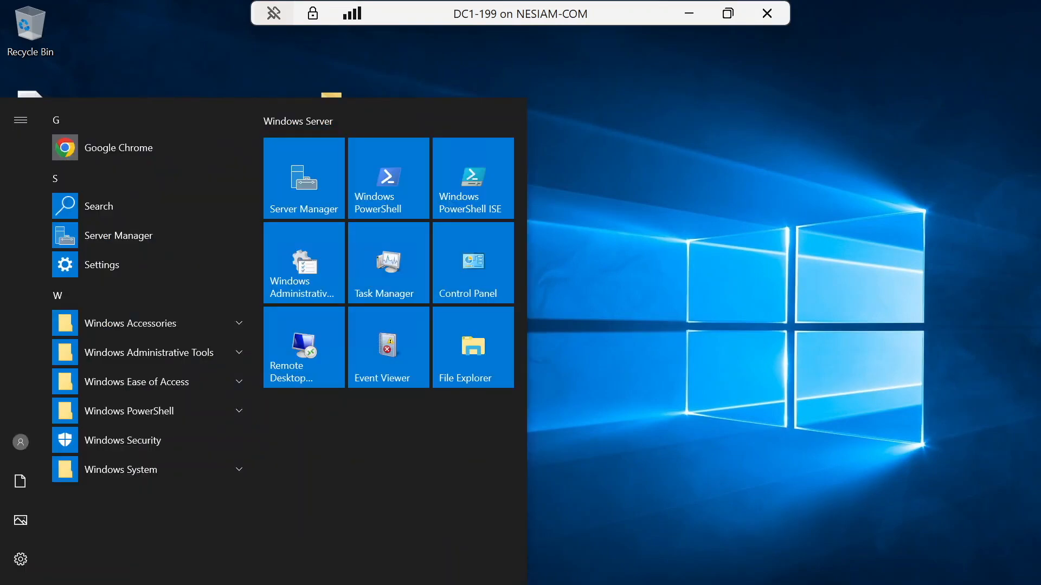
pyautogui.write('active')
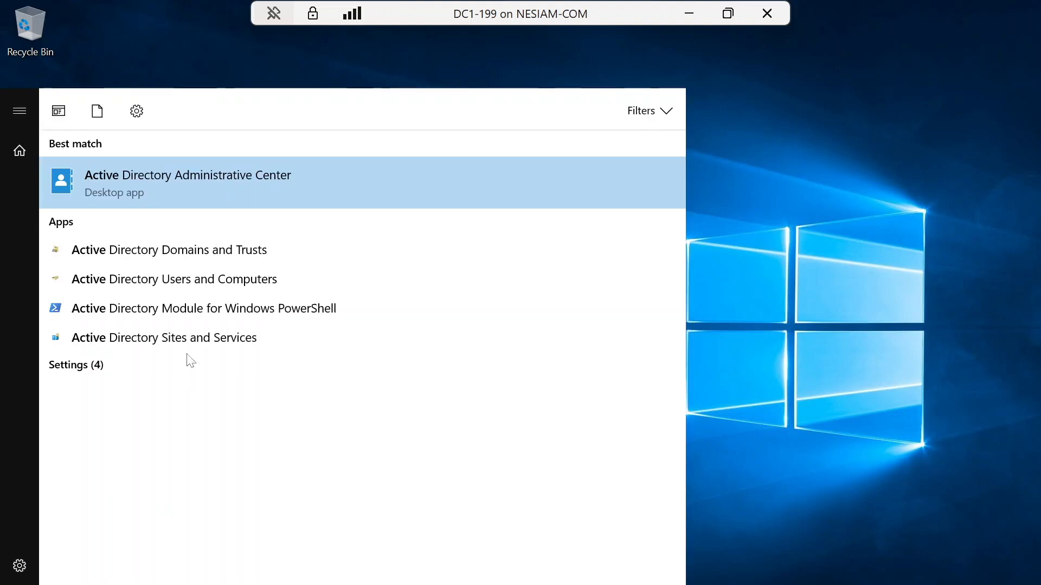
pyautogui.click(167, 281)
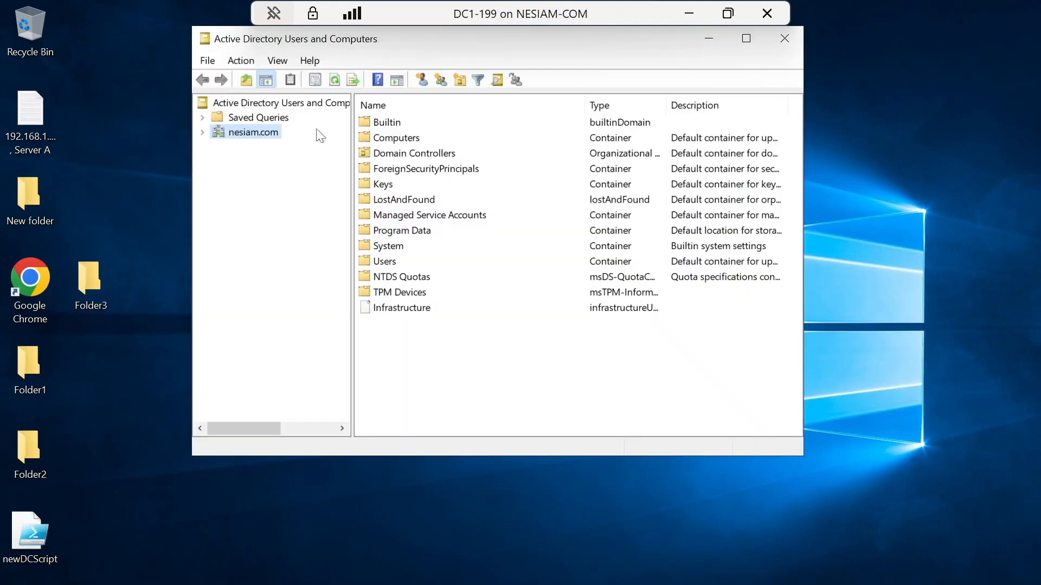
pyautogui.click(281, 64)
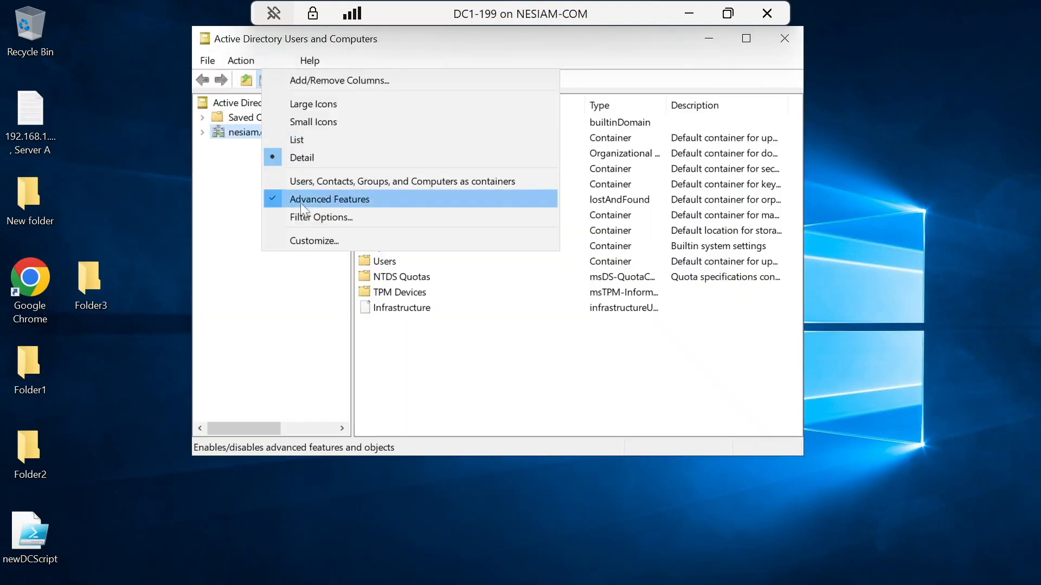
pyautogui.click(243, 139)
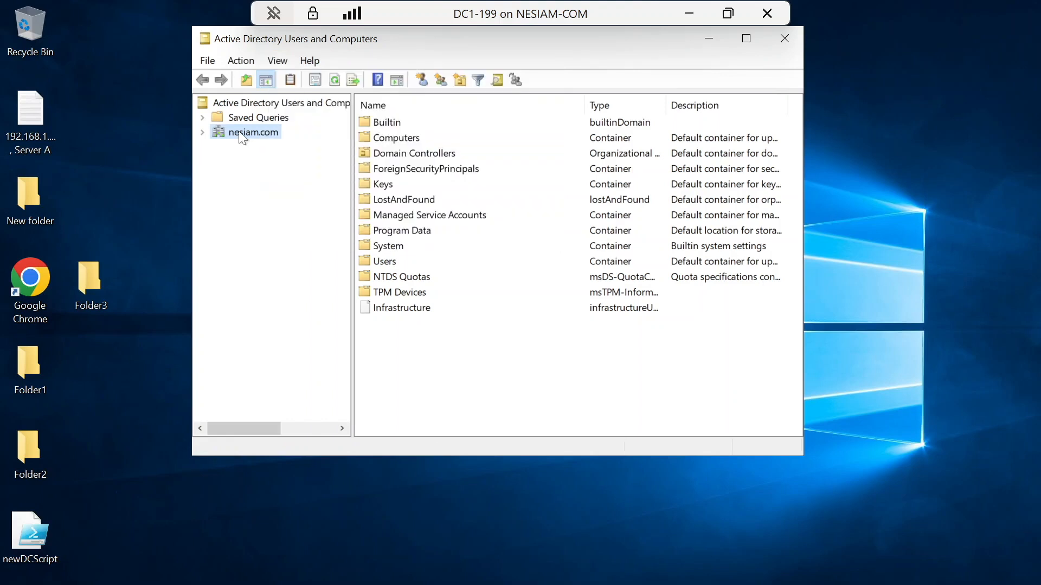
# Step: Open the nesiam.com domain's attribute editor, widen the attribute name column and select ms-DS-MachineAccountQuota
pyautogui.rightClick(239, 131)
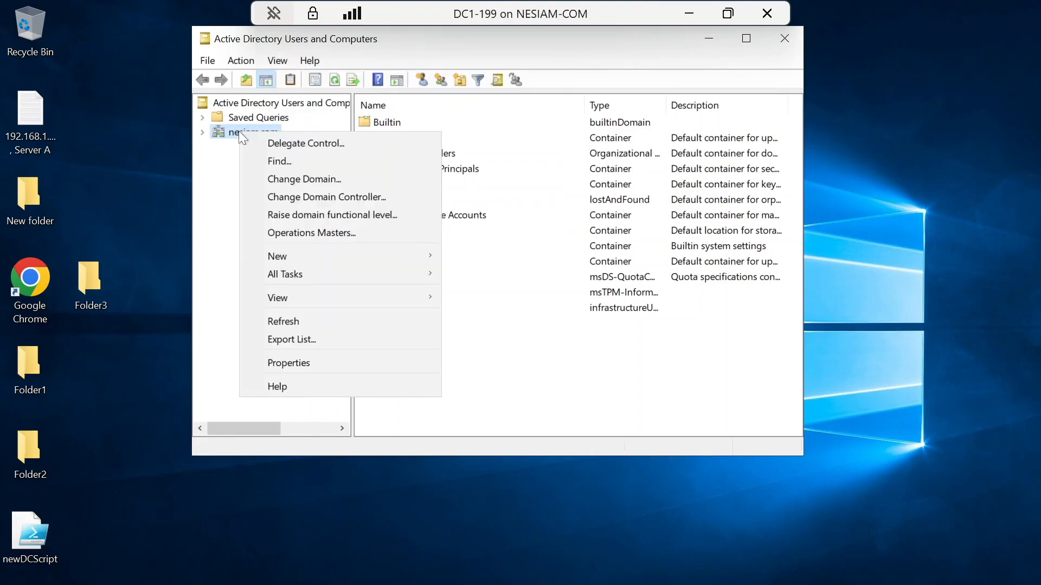
pyautogui.click(289, 363)
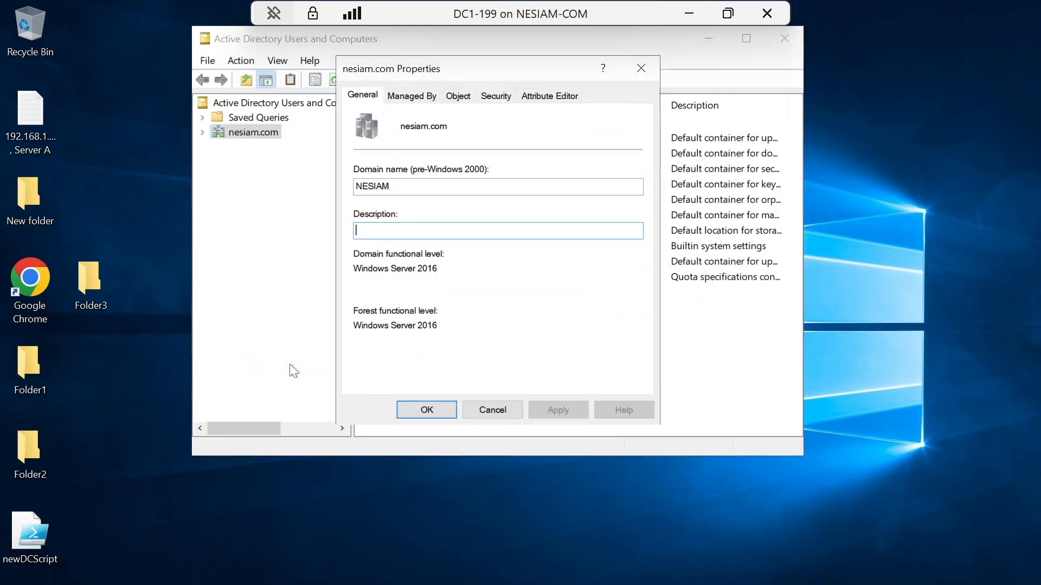
pyautogui.click(537, 103)
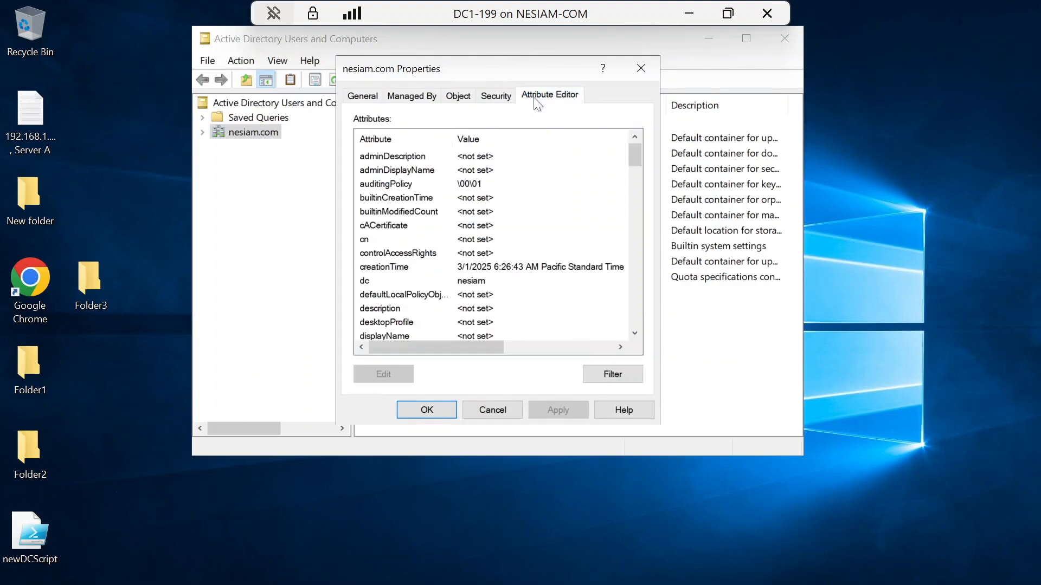
pyautogui.moveTo(633, 154); pyautogui.dragTo(641, 235)
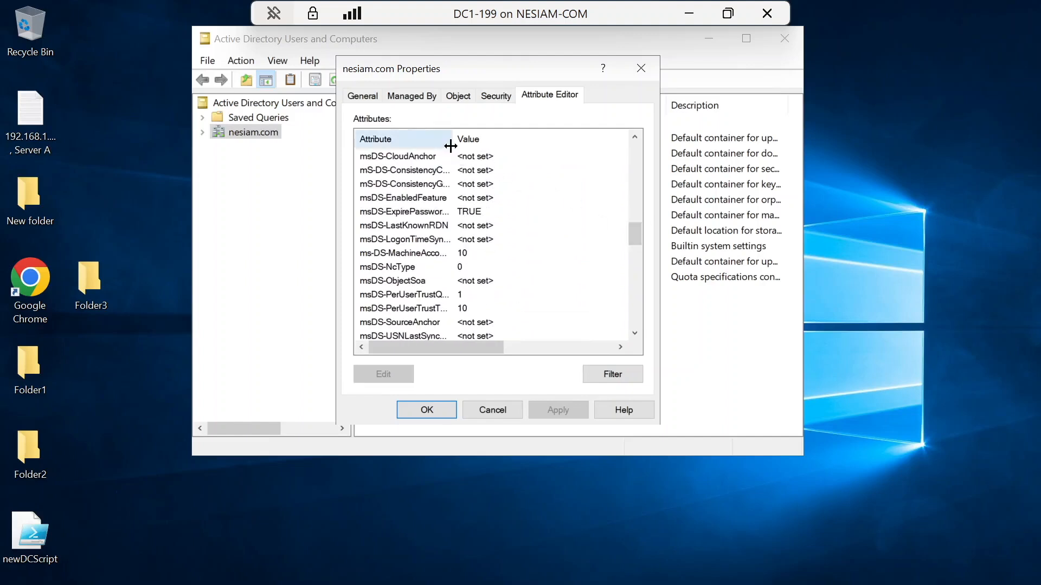
pyautogui.moveTo(454, 145); pyautogui.dragTo(506, 144)
pyautogui.click(480, 253)
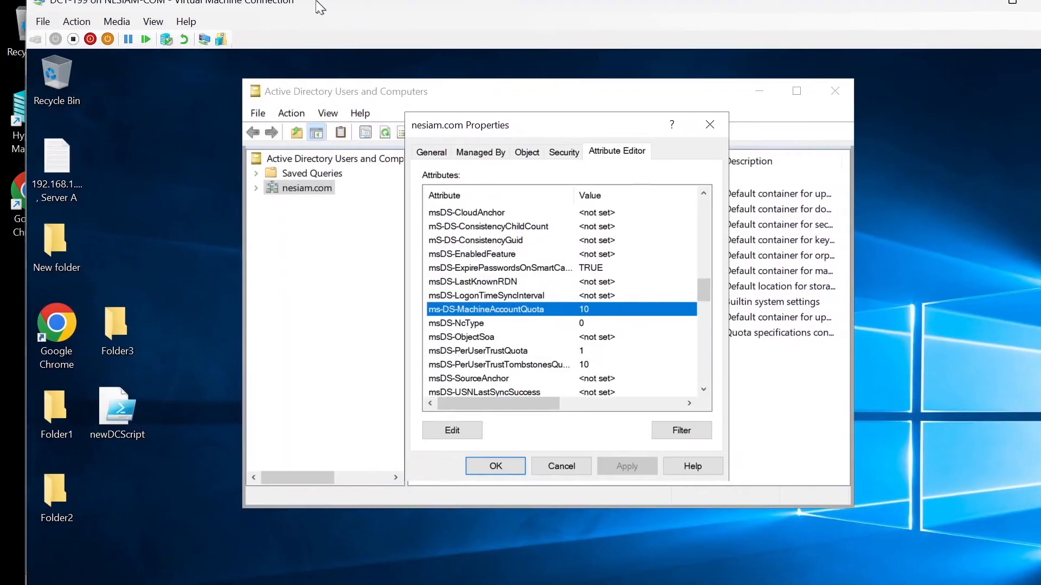
# Step: Set the domain's ms-DS-MachineAccountQuota attribute to 0, apply the change and close the domain properties
pyautogui.doubleClick(312, 7)
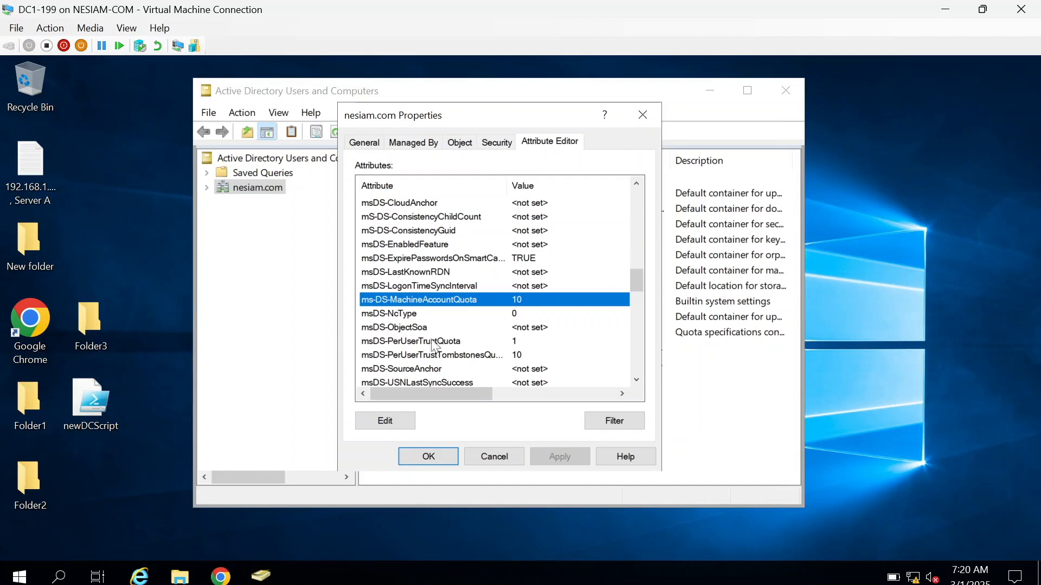
pyautogui.doubleClick(426, 301)
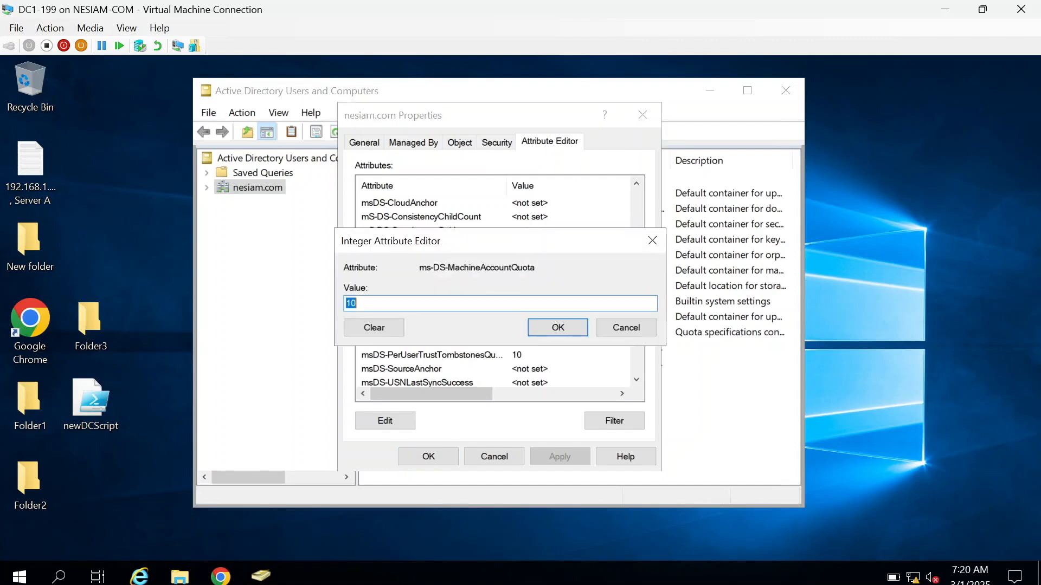
pyautogui.write('0')
pyautogui.click(560, 324)
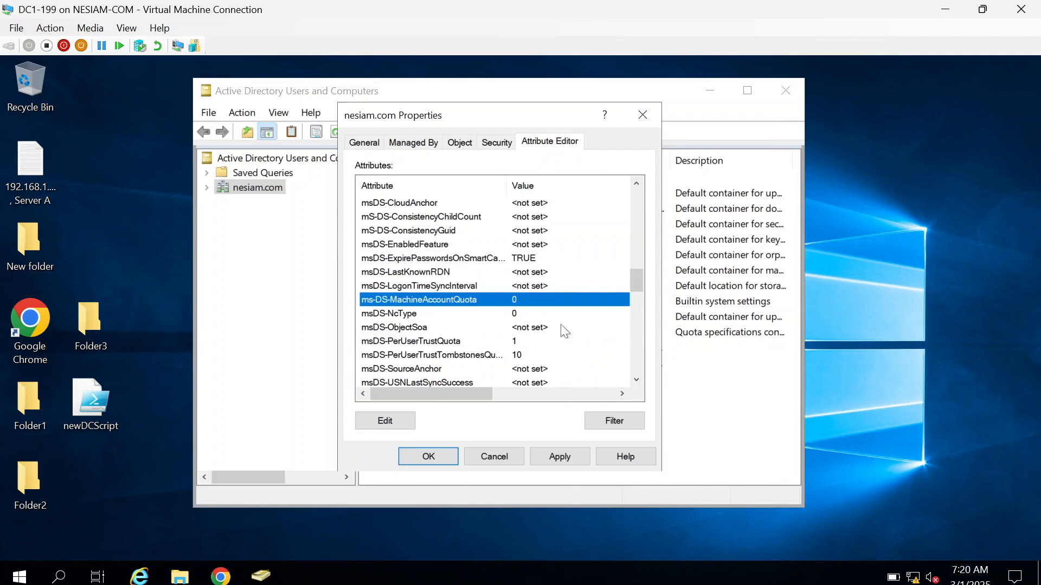
pyautogui.click(575, 457)
pyautogui.click(437, 462)
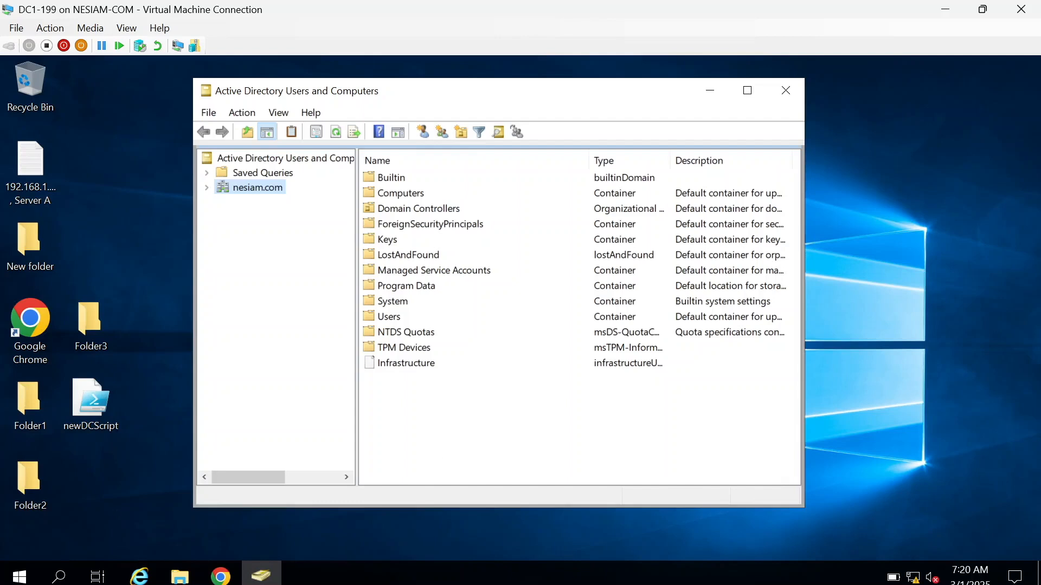
pyautogui.click(924, 394)
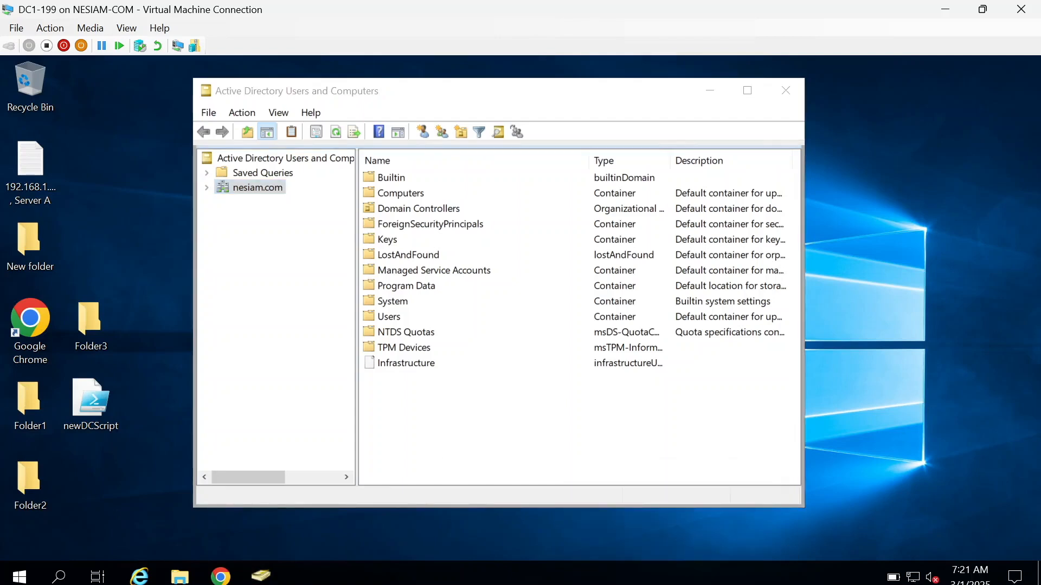
# Step: Switch to Hyper-V Manager and apply the "First Installation. Workgroup, dynamic IP" checkpoint to Virtualized Win 11 without creating a new checkpoint
pyautogui.moveTo(701, 584)
pyautogui.click(950, 9)
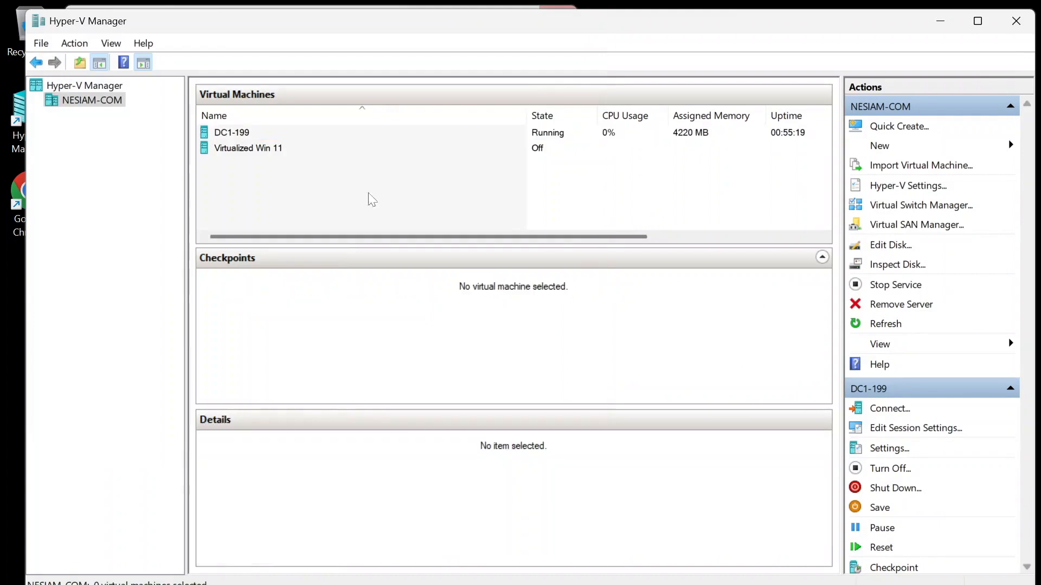
pyautogui.click(256, 148)
pyautogui.rightClick(247, 155)
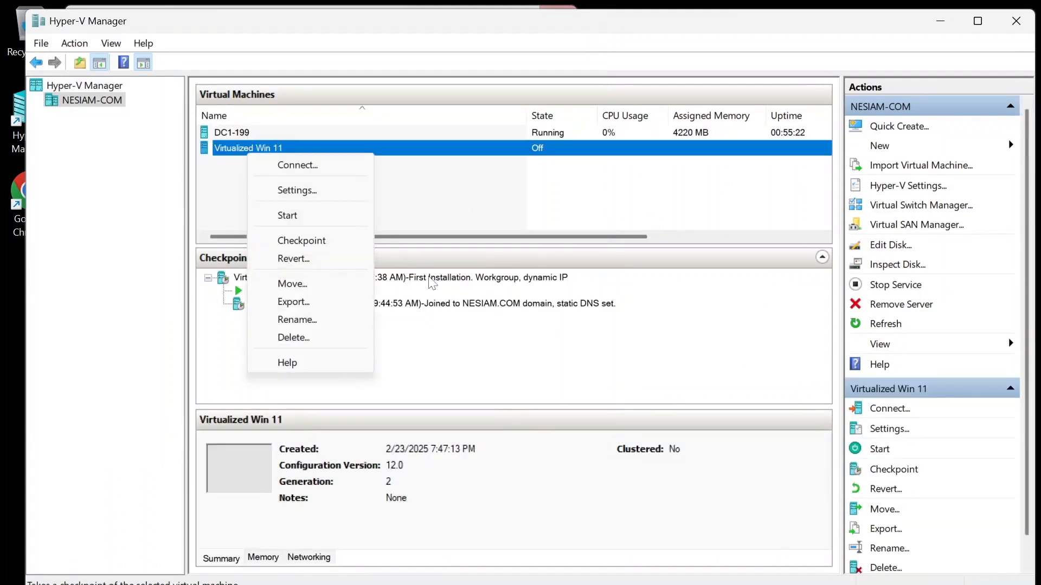
pyautogui.rightClick(431, 279)
pyautogui.click(266, 155)
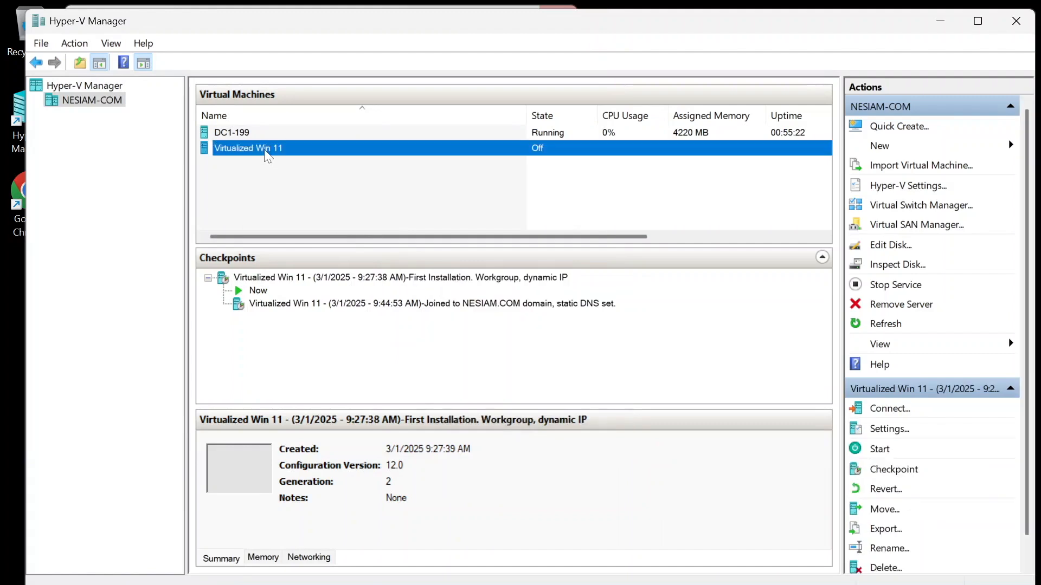
pyautogui.rightClick(268, 156)
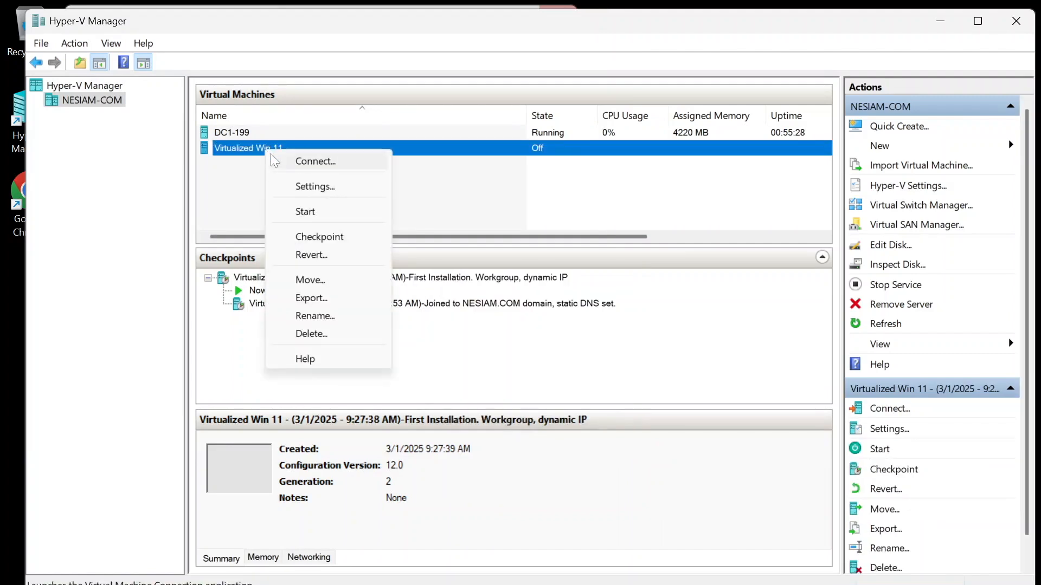
pyautogui.click(273, 161)
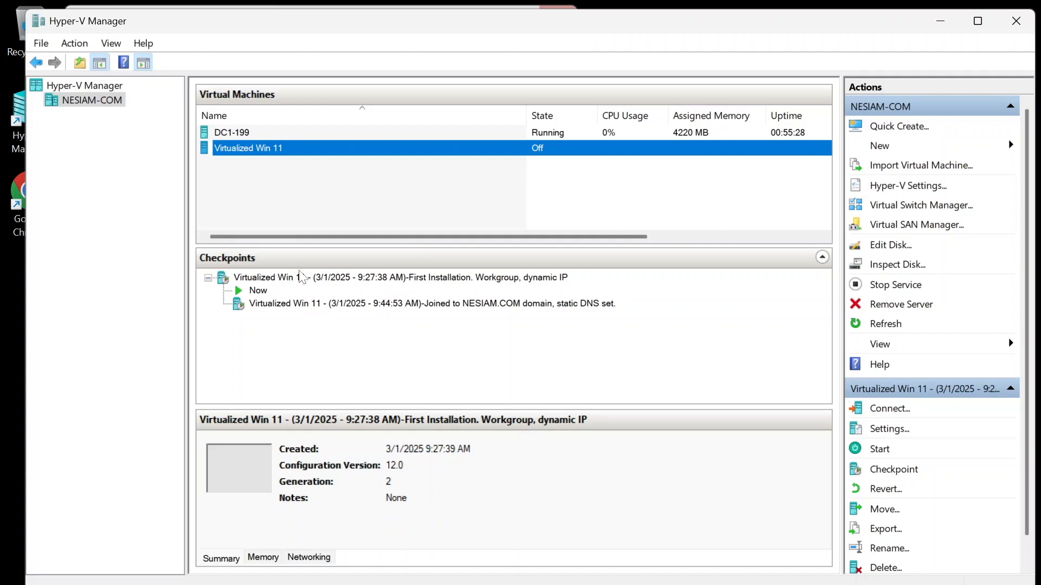
pyautogui.click(323, 284)
pyautogui.rightClick(323, 283)
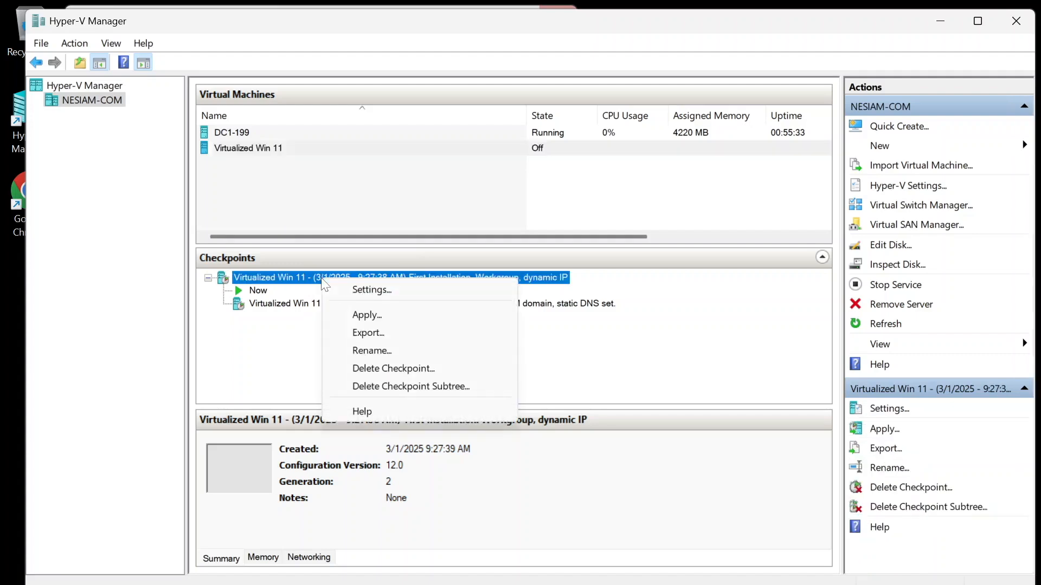
pyautogui.click(345, 313)
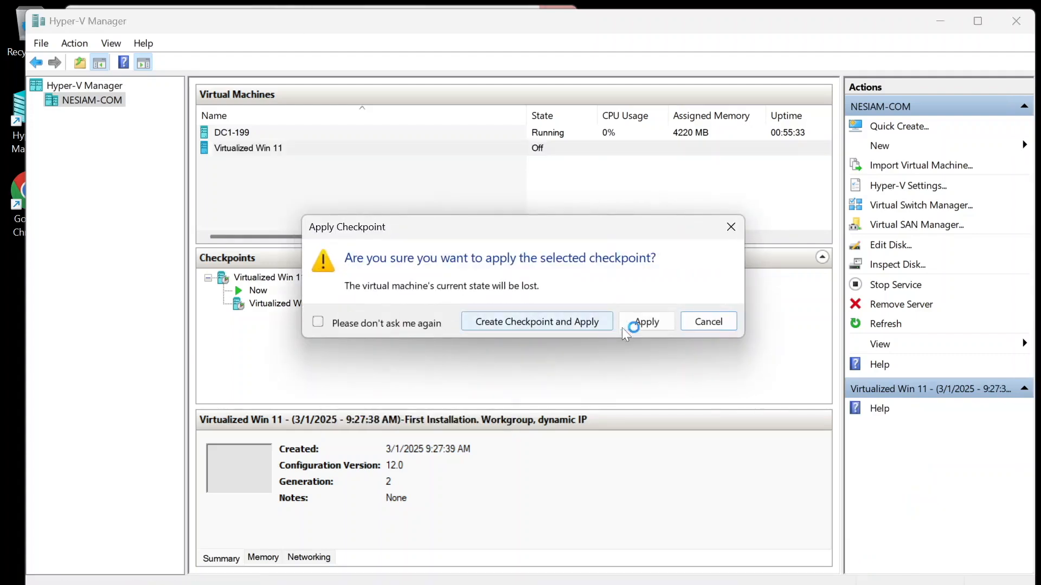
pyautogui.click(645, 325)
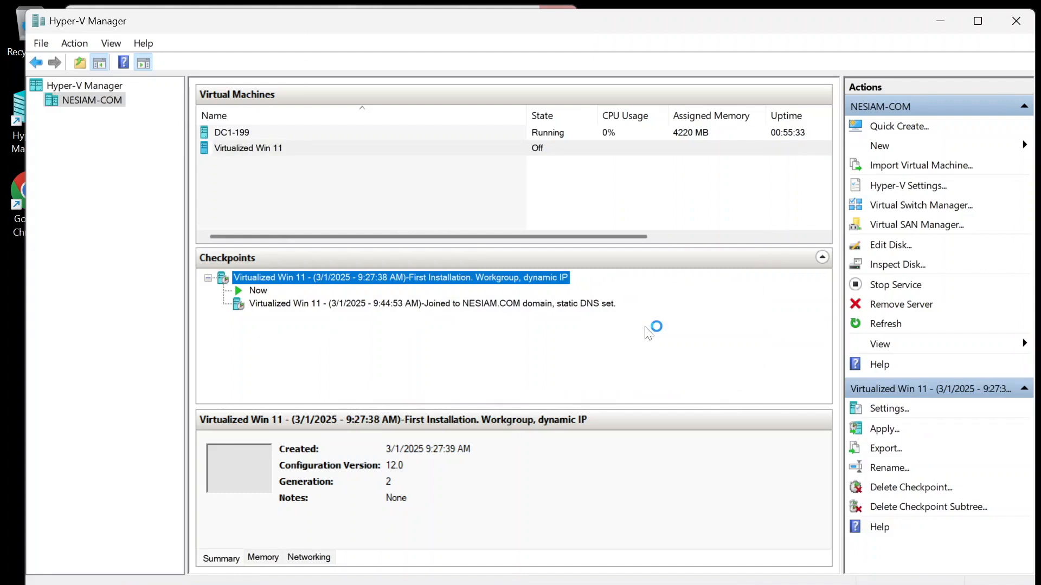
# Step: Connect to the Virtualized Win 11 virtual machine and start it
pyautogui.click(266, 150)
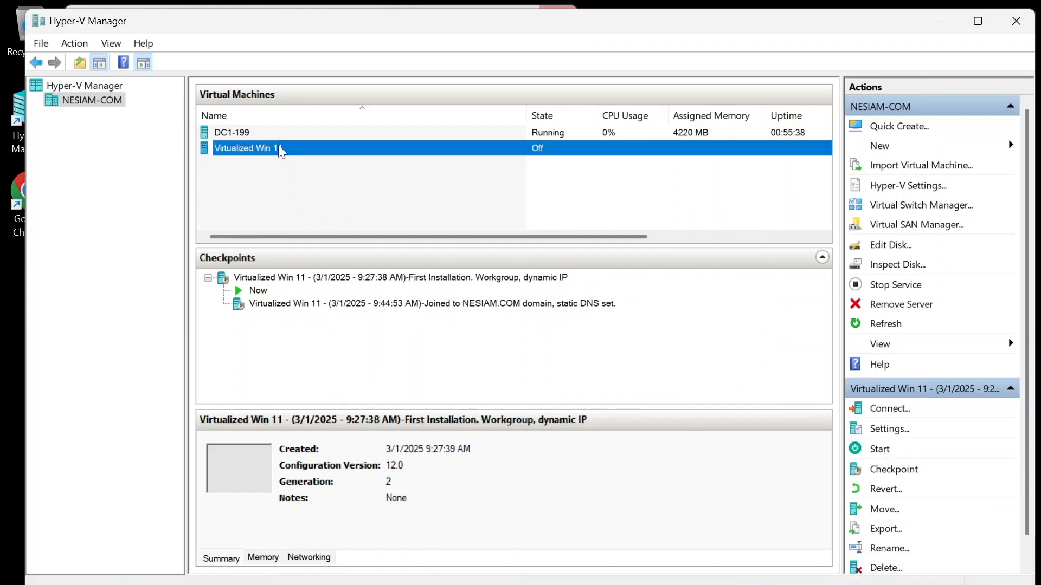
pyautogui.rightClick(280, 151)
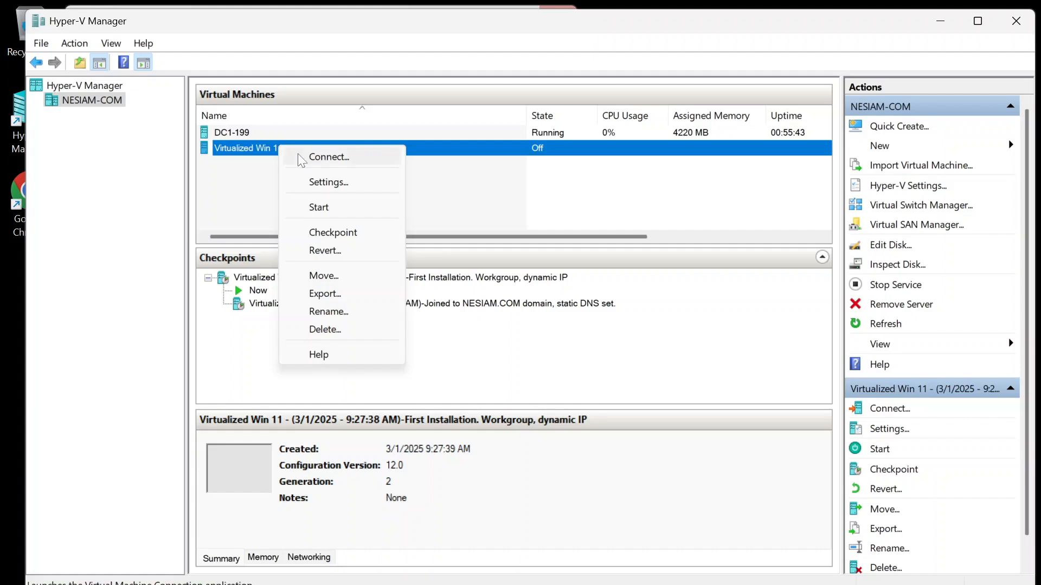
pyautogui.click(298, 155)
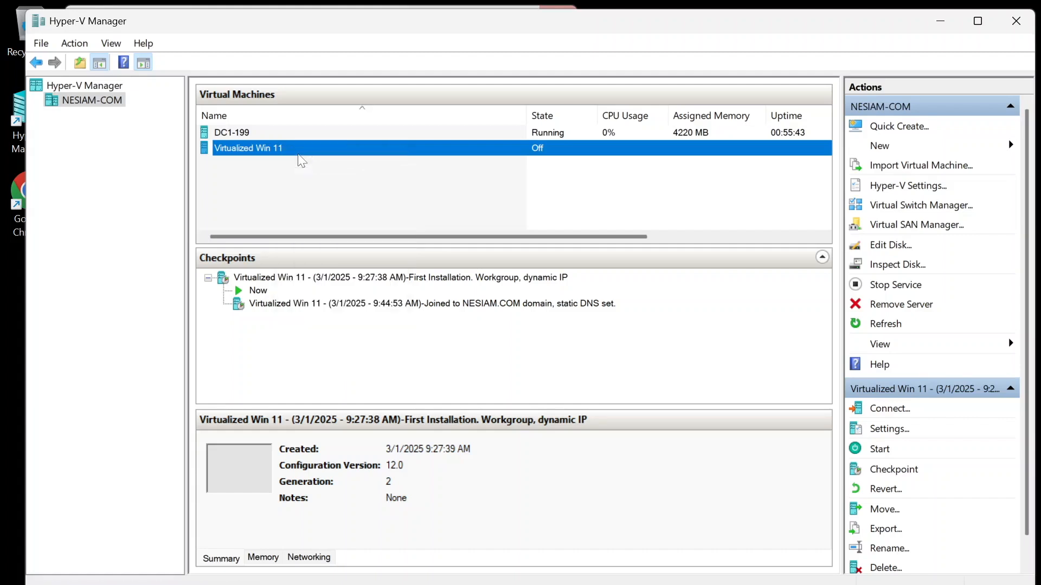
pyautogui.rightClick(270, 145)
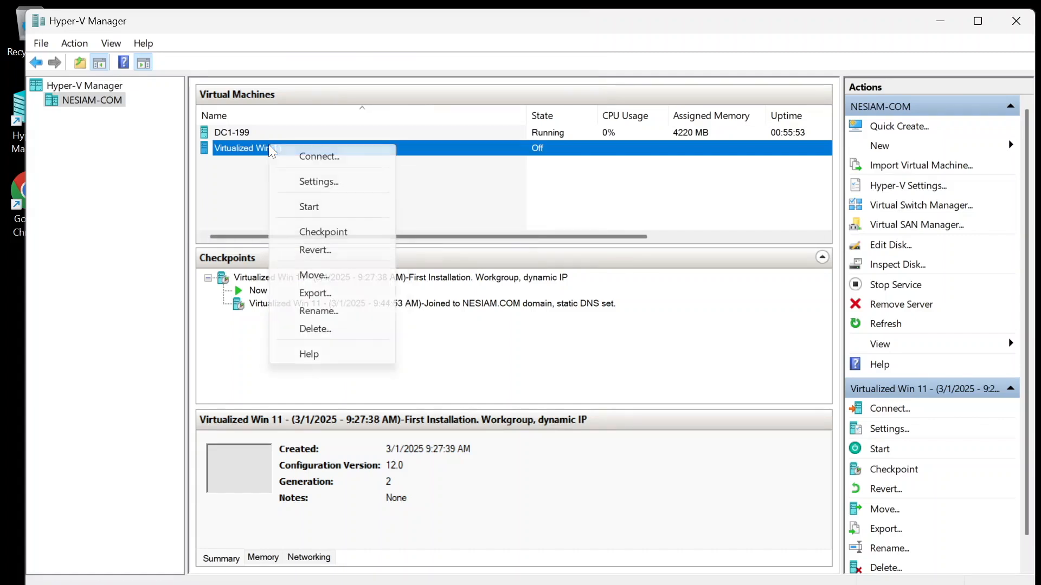
pyautogui.click(276, 154)
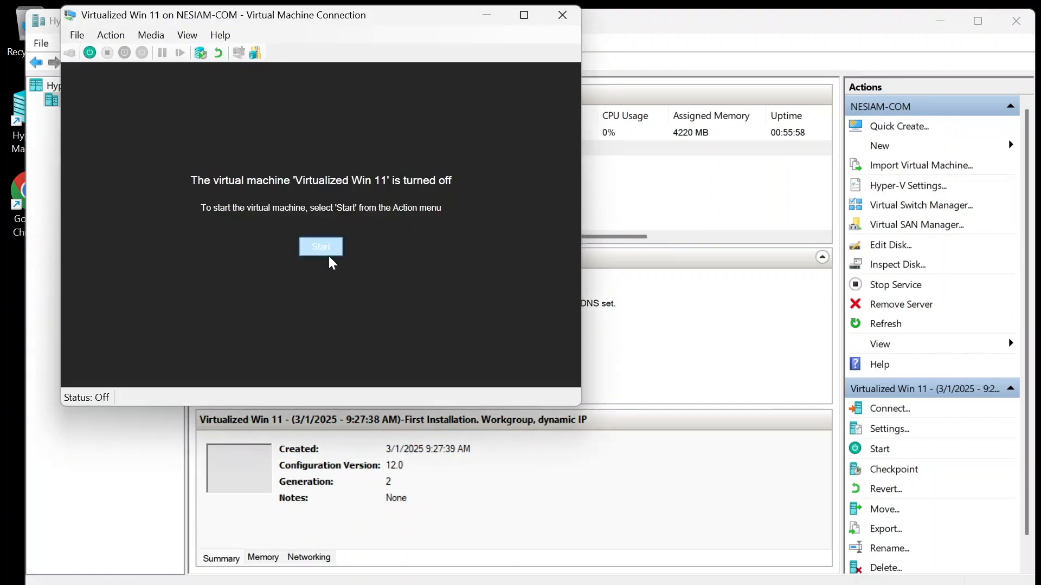
pyautogui.click(327, 254)
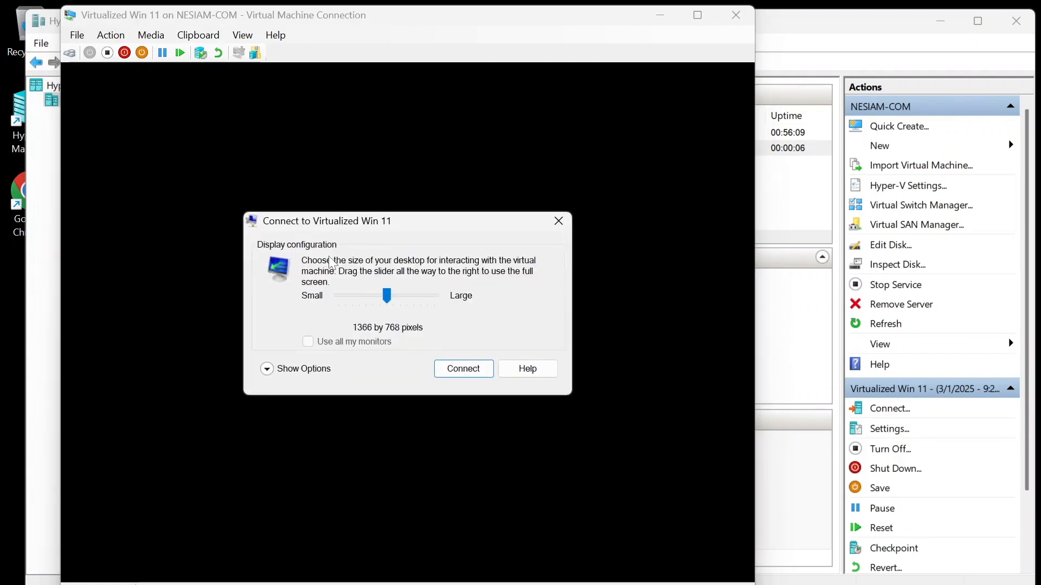
# Step: Dismiss the display configuration prompt, opt out of the PC backup and skip it for now
pyautogui.click(558, 221)
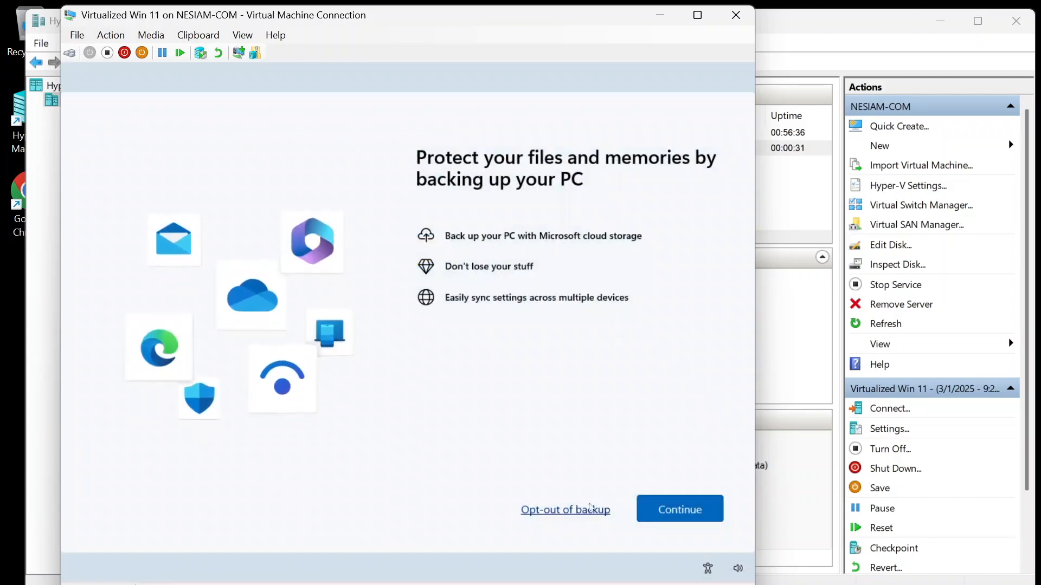
pyautogui.click(578, 512)
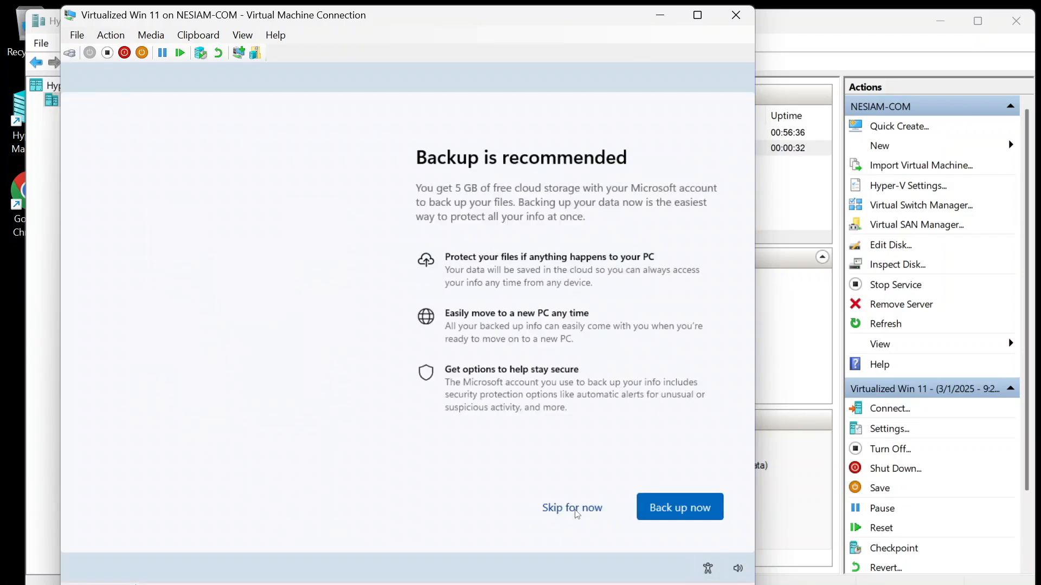
pyautogui.click(574, 510)
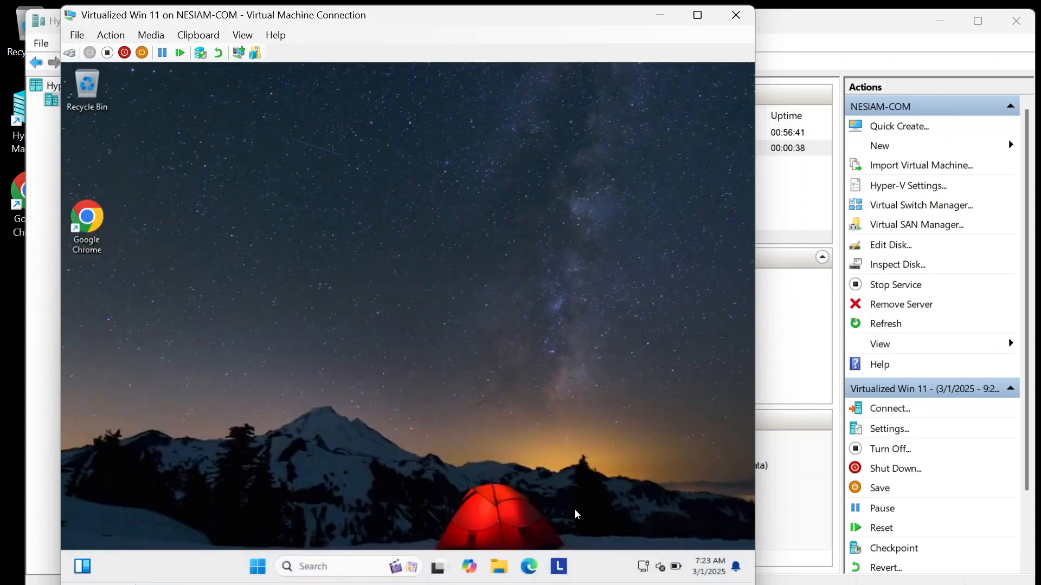
# Step: Set the Ethernet connection's network profile type to Private network in the Windows 11 network settings
pyautogui.rightClick(643, 567)
pyautogui.click(629, 534)
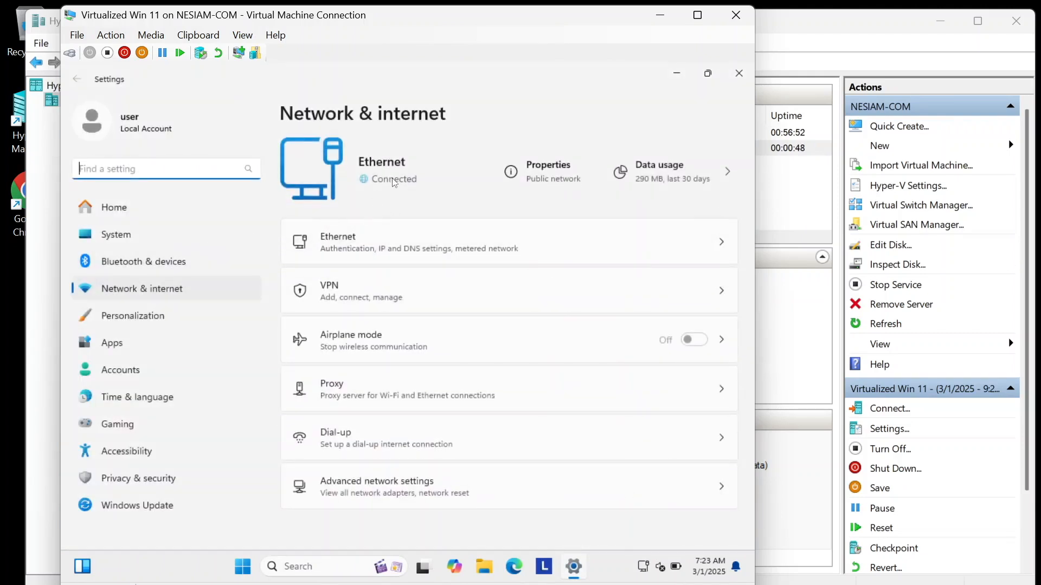
pyautogui.click(562, 182)
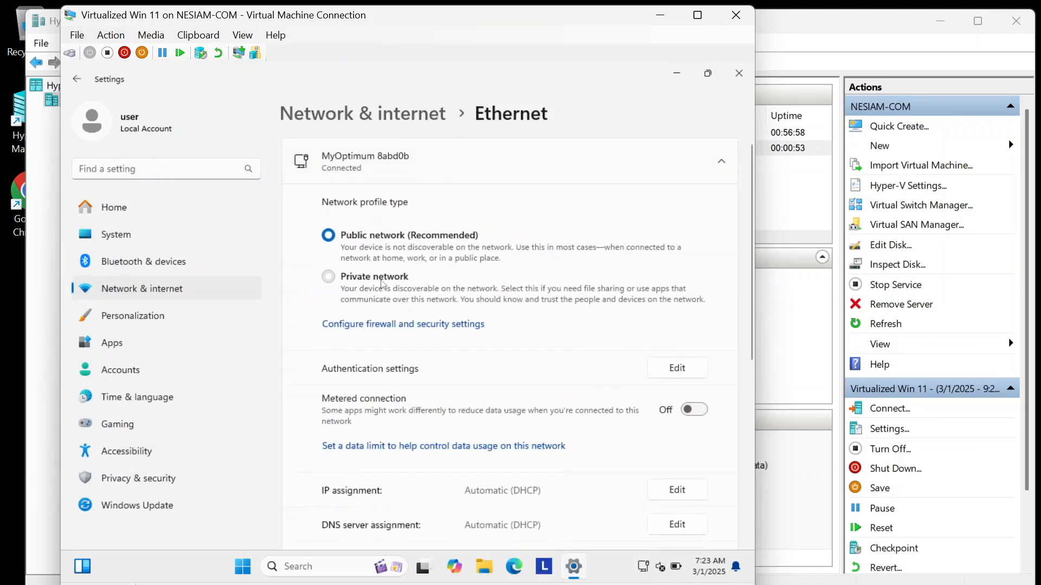
pyautogui.click(381, 284)
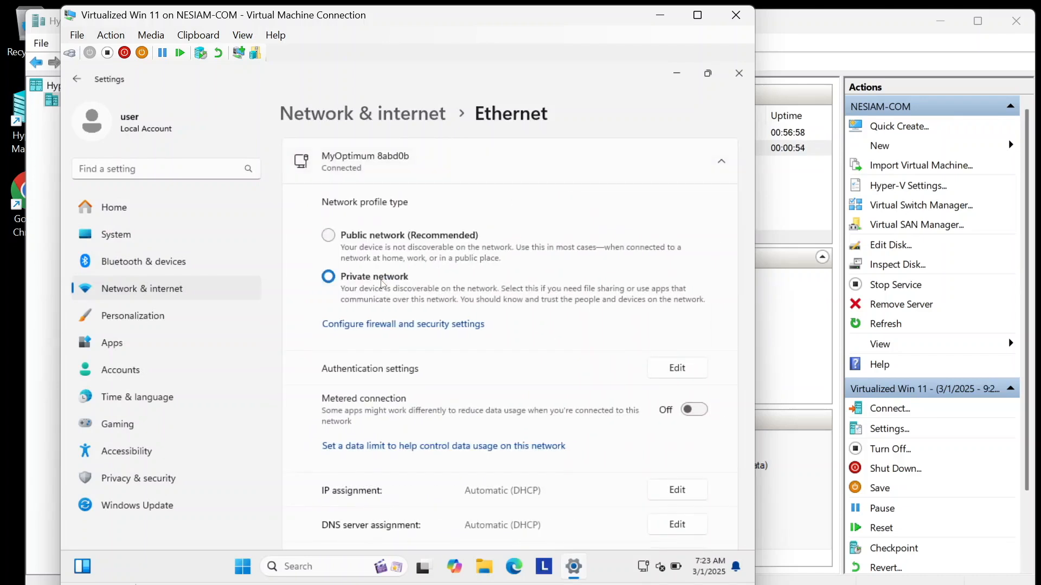
# Step: Set the Ethernet connection's DNS assignment to manual with IPv4 on and 192.168.1.199 as the preferred DNS server, and save it
pyautogui.scroll(-3, 690, 477)
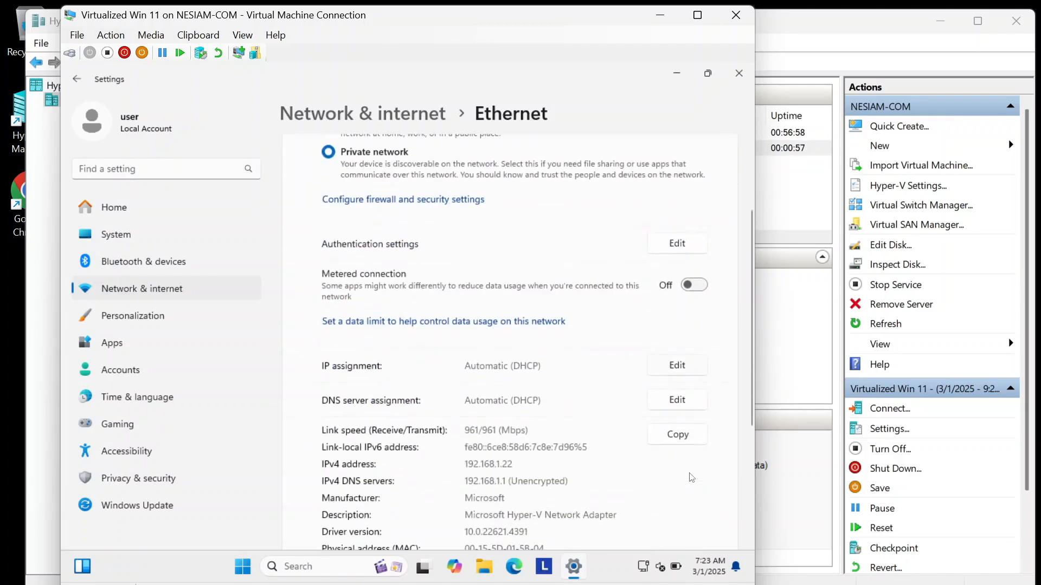
pyautogui.click(677, 406)
pyautogui.click(460, 290)
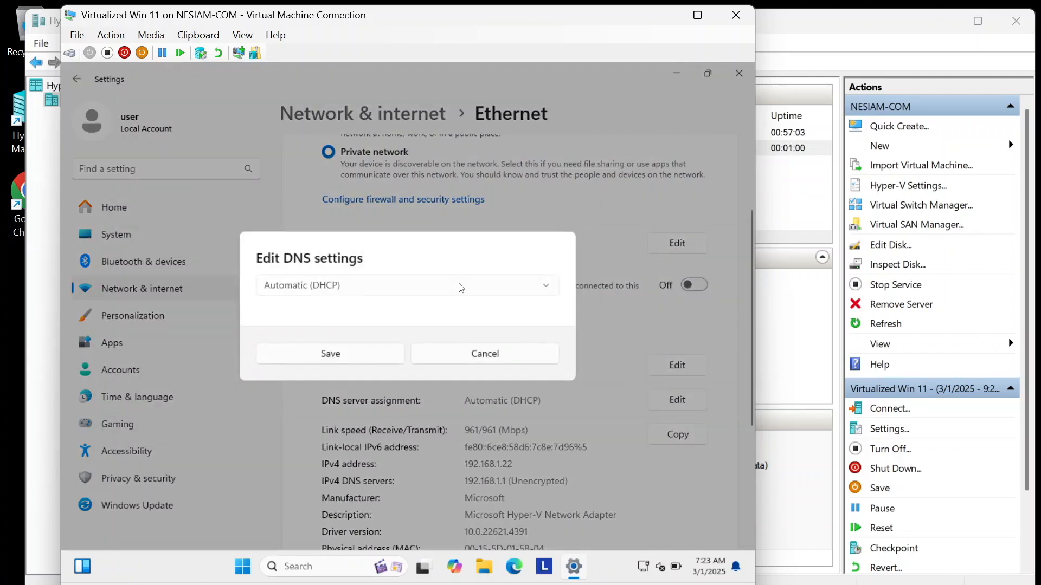
pyautogui.click(330, 319)
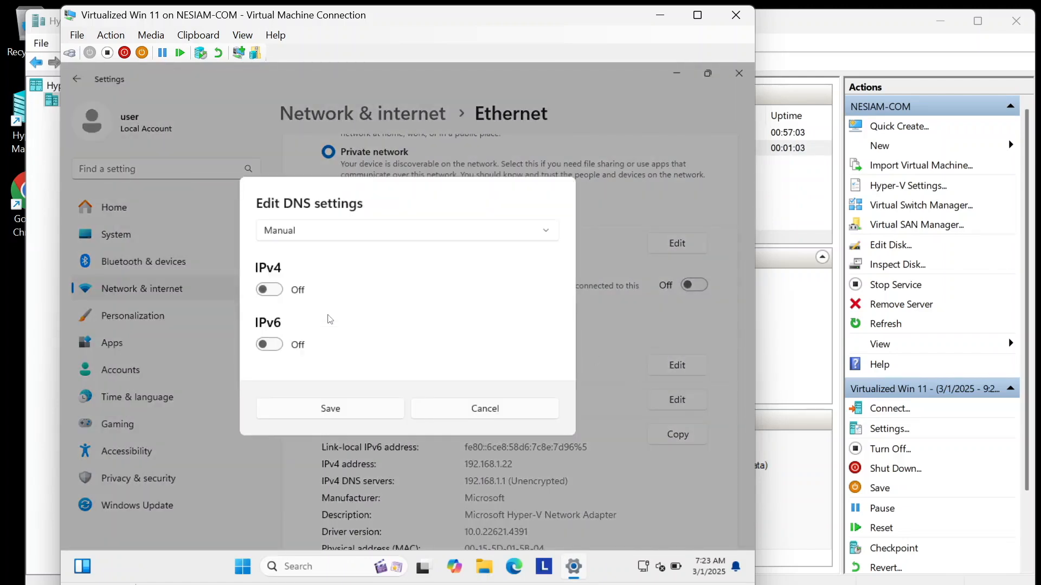
pyautogui.click(269, 290)
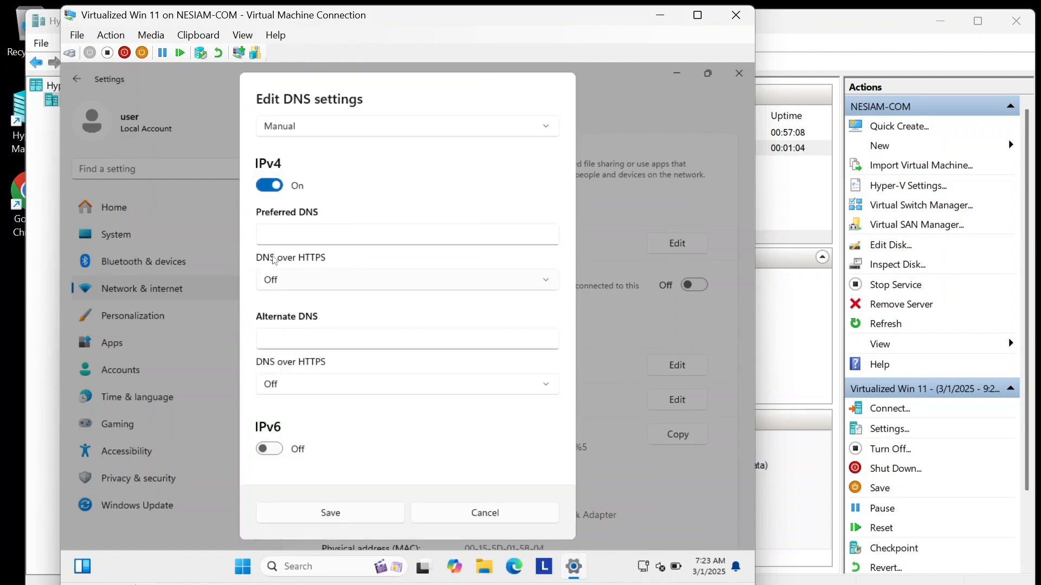
pyautogui.click(281, 233)
pyautogui.write('192.168.1.199')
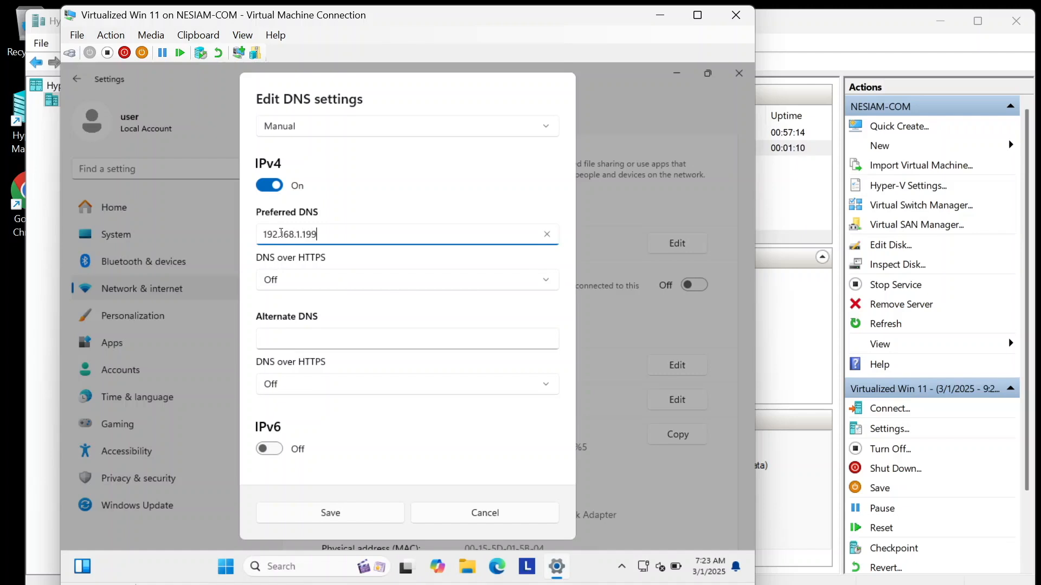
pyautogui.click(331, 513)
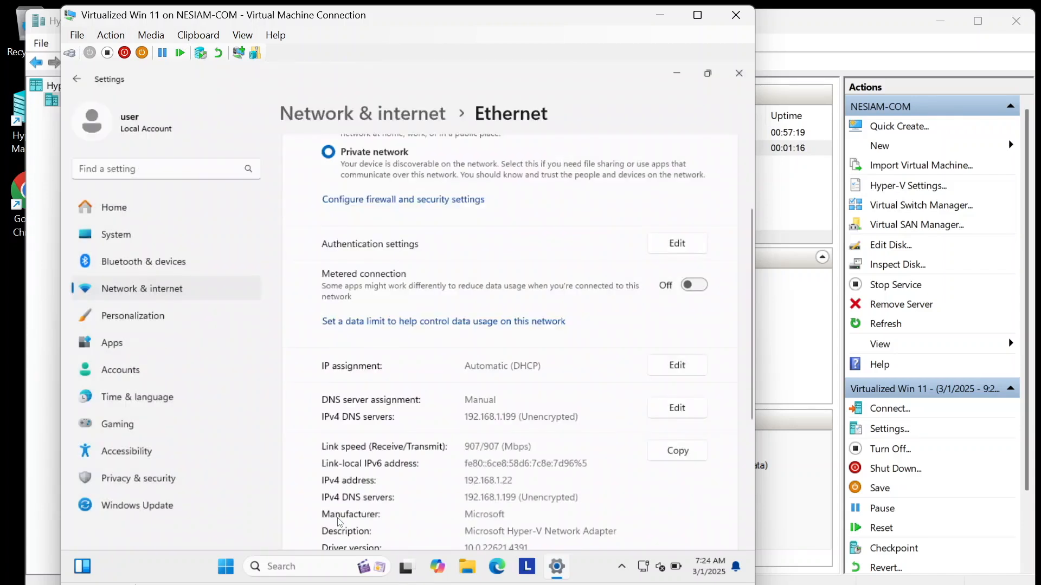
# Step: Open the system's About information and bring up the Computer Name/Domain Changes settings
pyautogui.click(225, 567)
pyautogui.rightClick(226, 567)
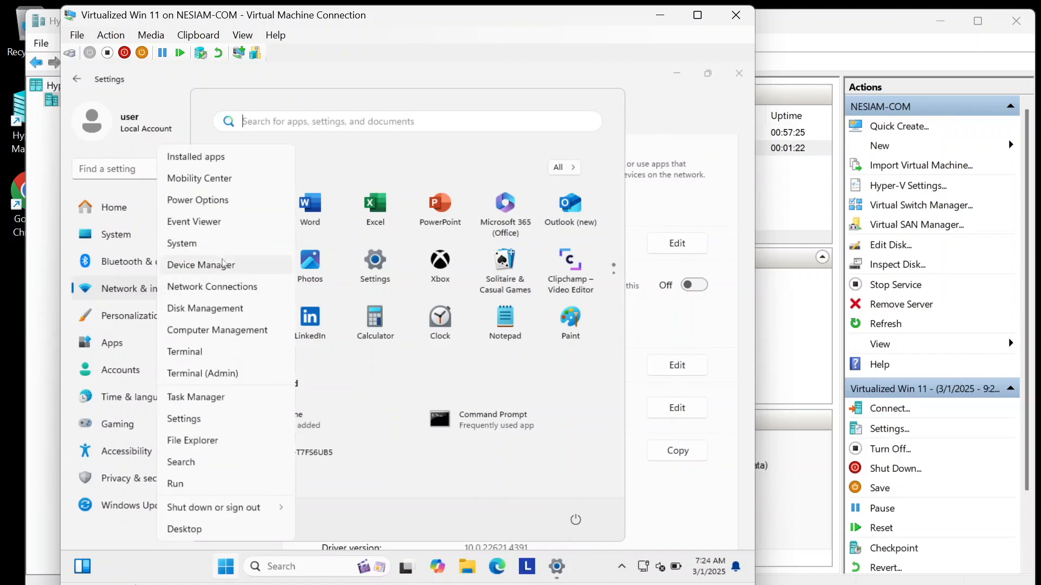
pyautogui.press('Escape')
pyautogui.press('Escape')
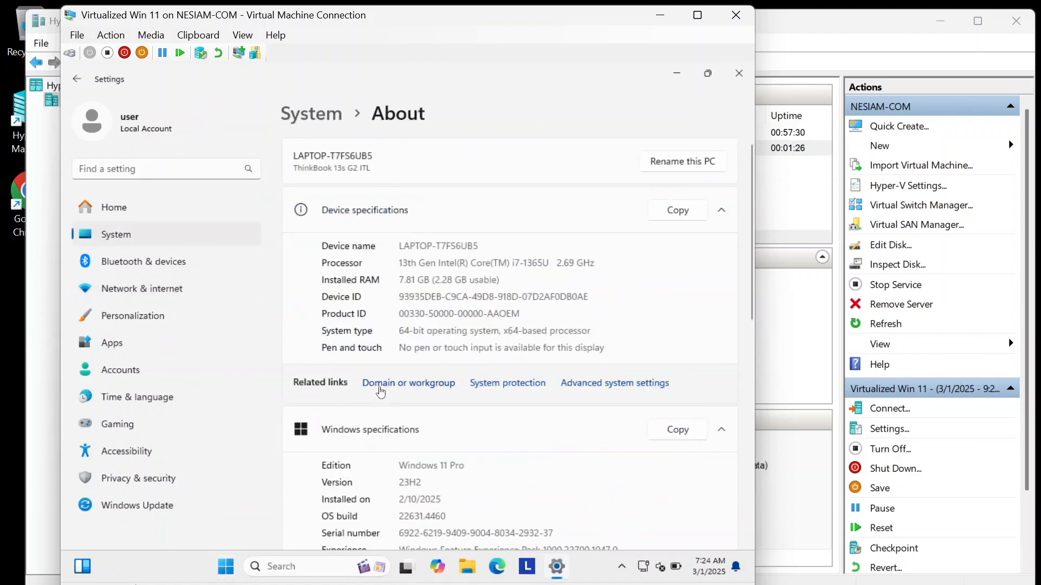
pyautogui.click(380, 389)
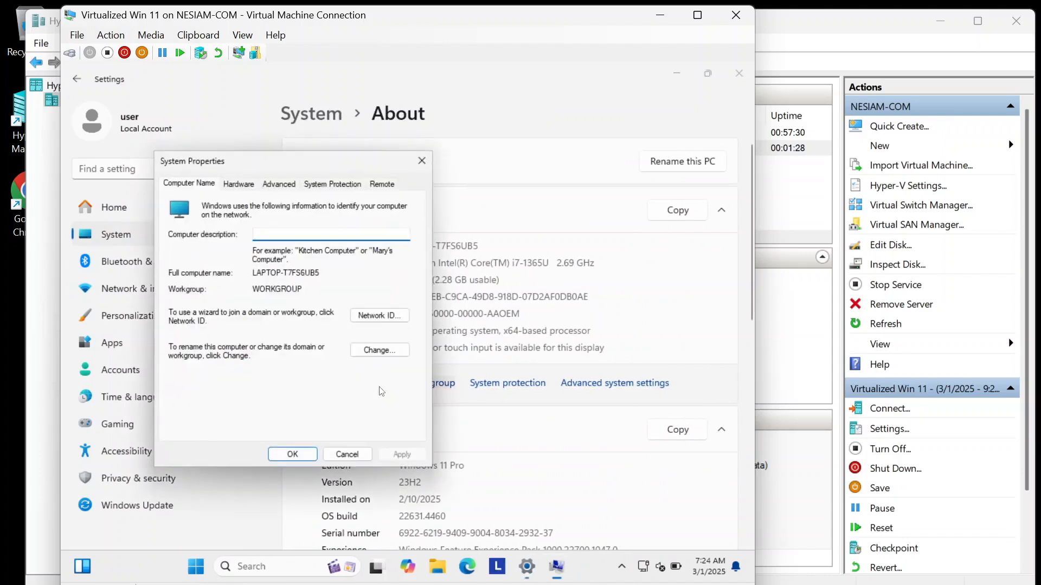
pyautogui.click(386, 353)
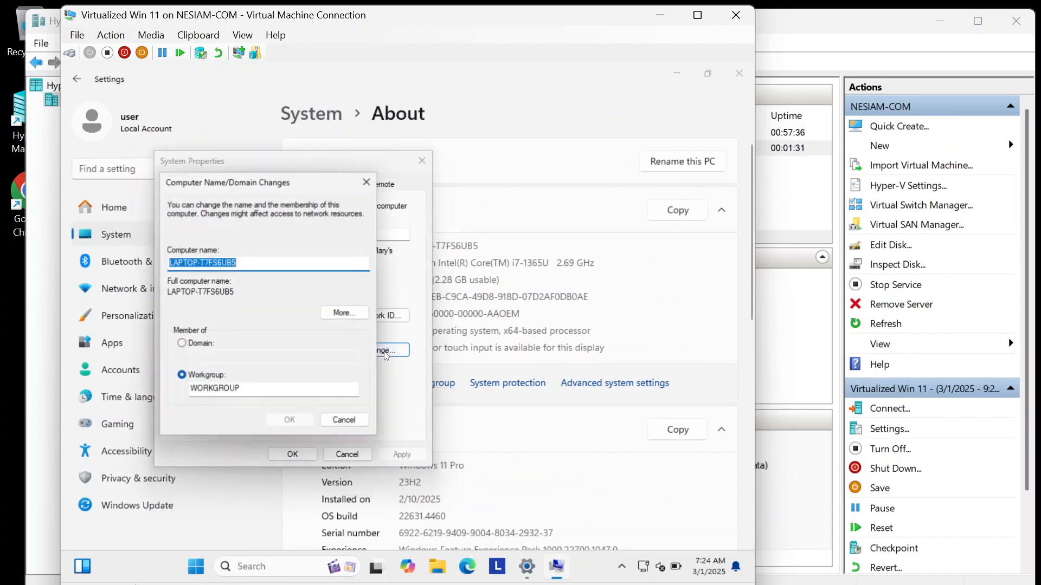
# Step: Set the computer's membership to the nesiam.com domain and submit the change
pyautogui.click(202, 343)
pyautogui.click(218, 357)
pyautogui.write('nesiam.com')
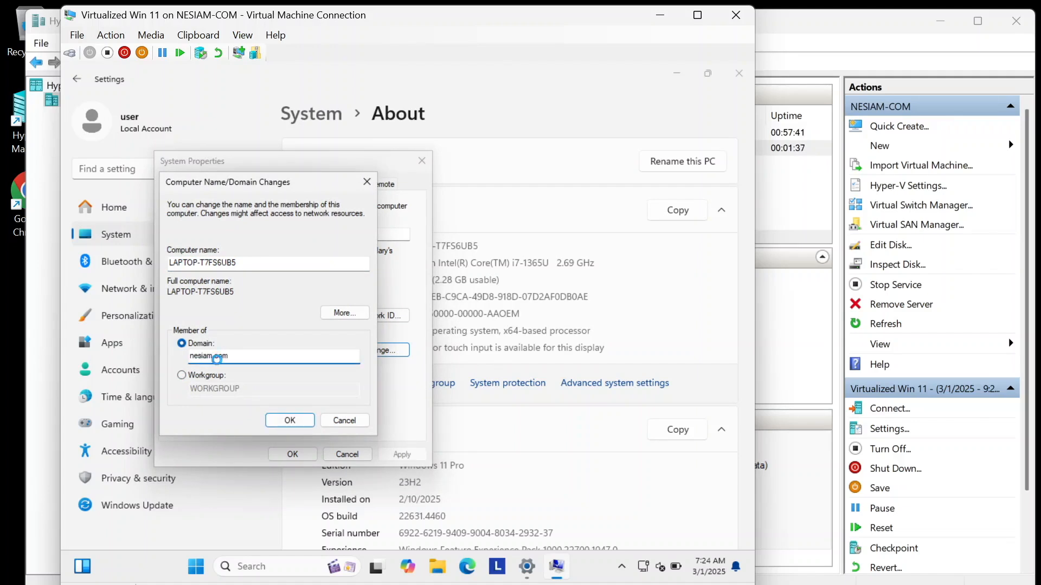
pyautogui.press('Return')
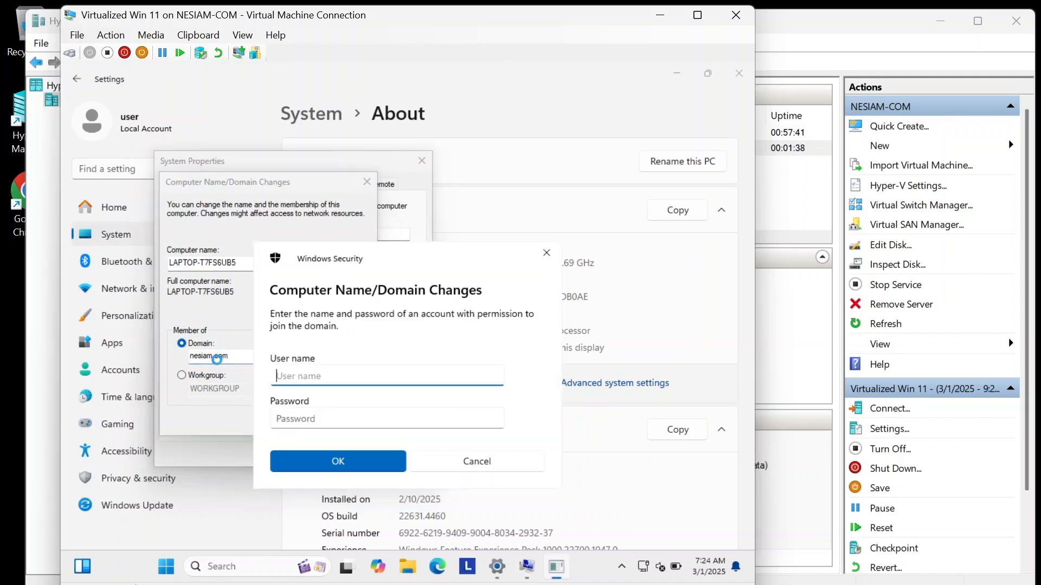
# Step: Try to authorize the domain join with the user-regular account and its password, and dismiss the resulting message
pyautogui.write('user-regular')
pyautogui.press('Tab')
pyautogui.write('************')
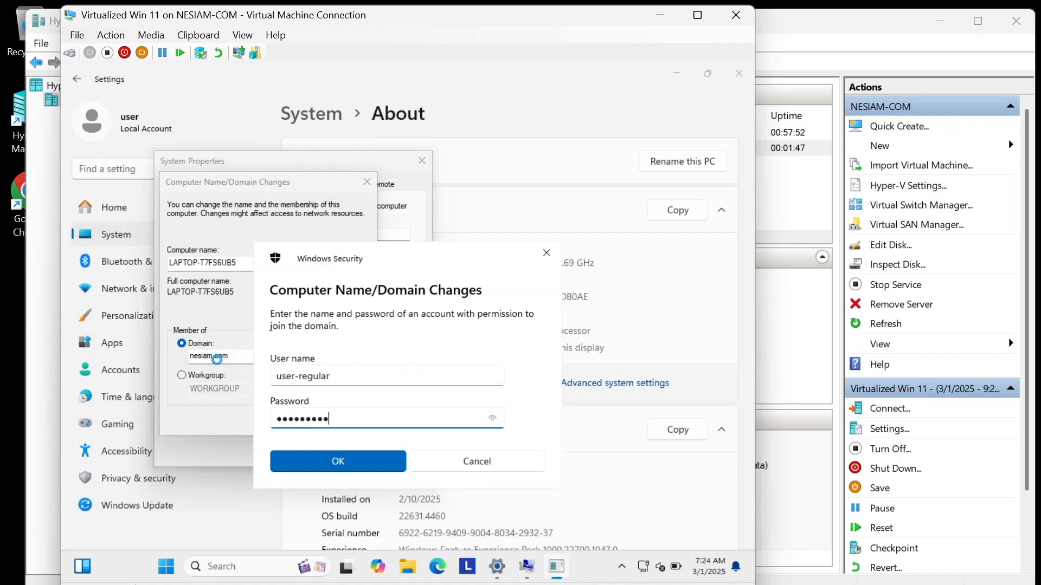
pyautogui.press('Return')
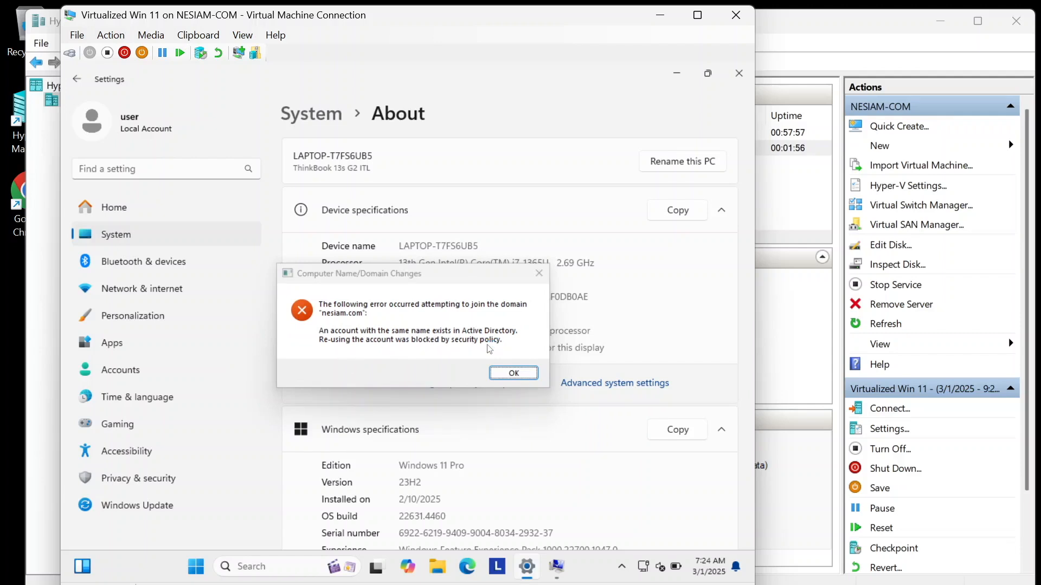
pyautogui.click(513, 373)
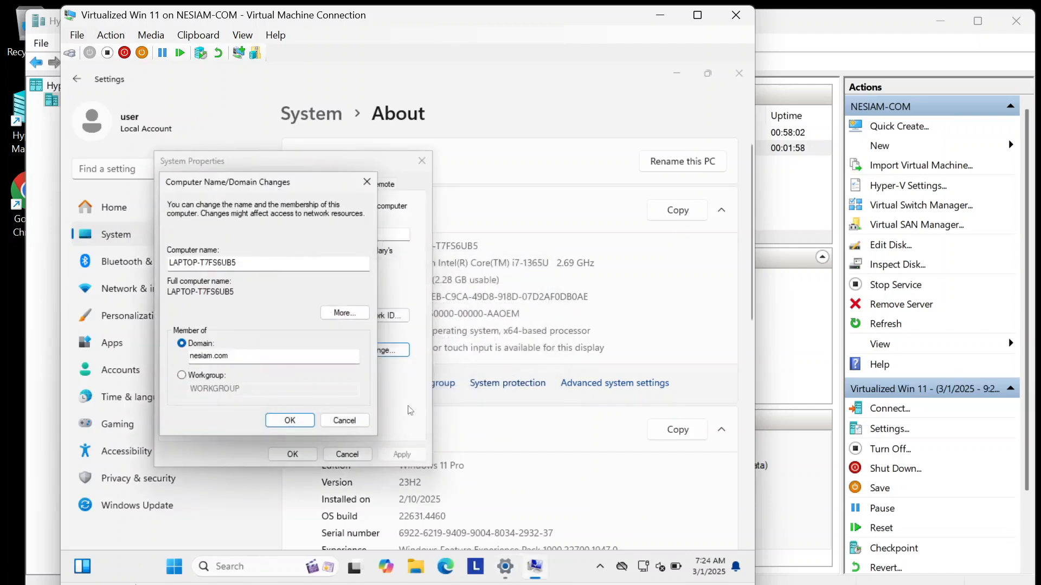
# Step: Submit the nesiam.com domain join again, authorizing it with the user-admin account and its password
pyautogui.click(288, 425)
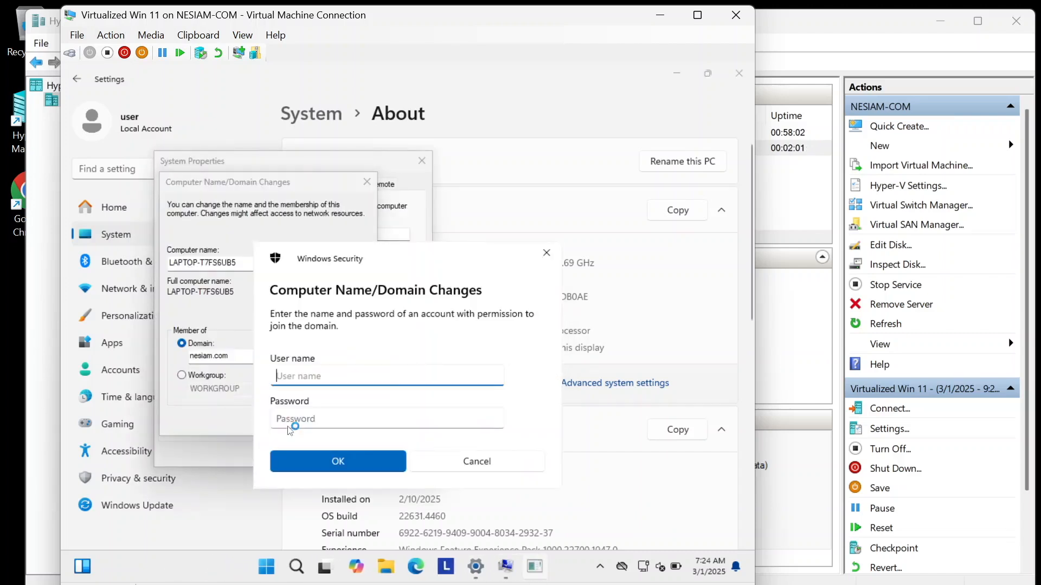
pyautogui.write('user')
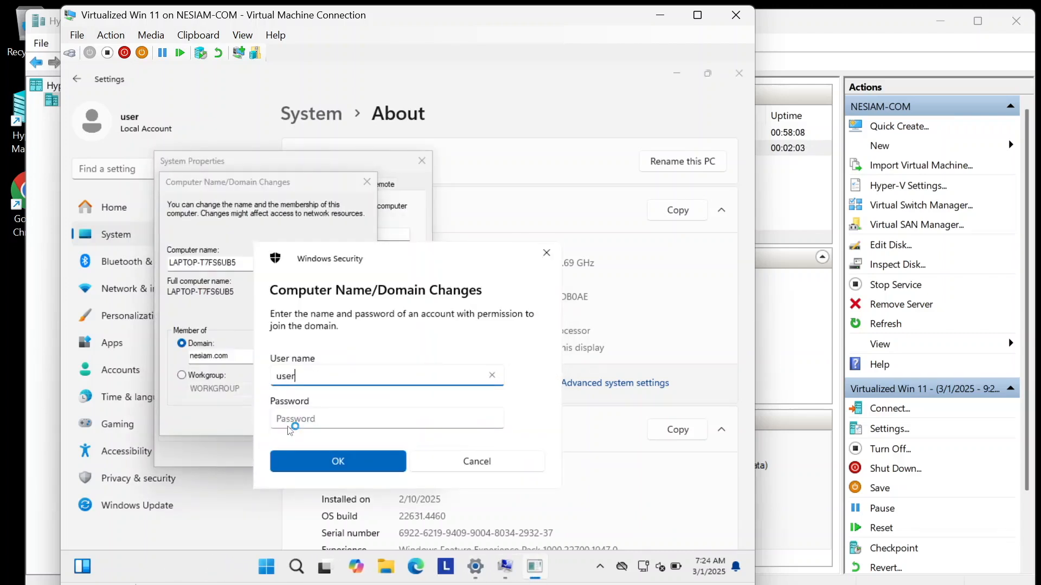
pyautogui.write('-admin')
pyautogui.press('Tab')
pyautogui.write('•••••••••••••')
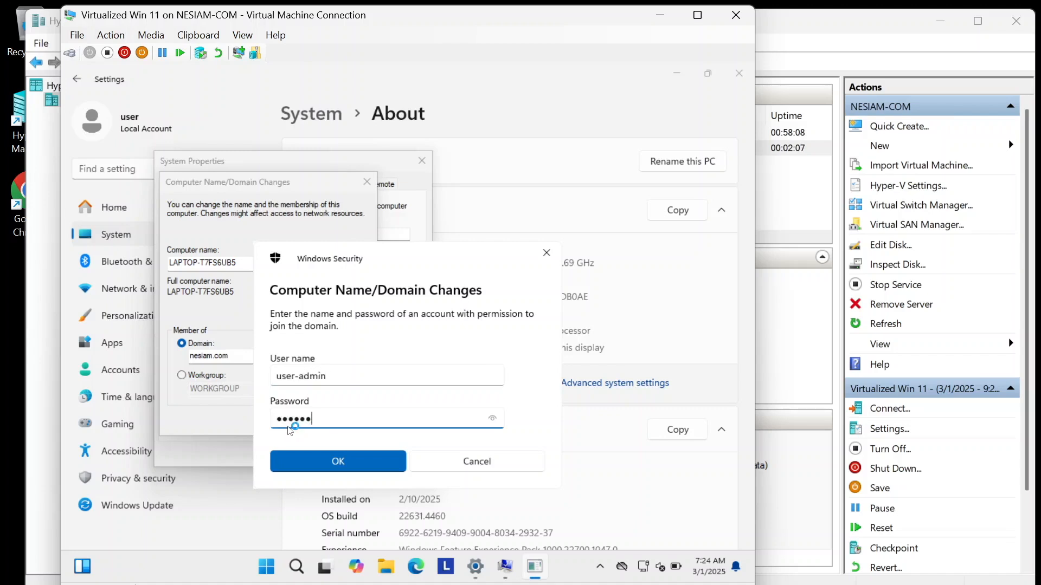
pyautogui.press('Return')
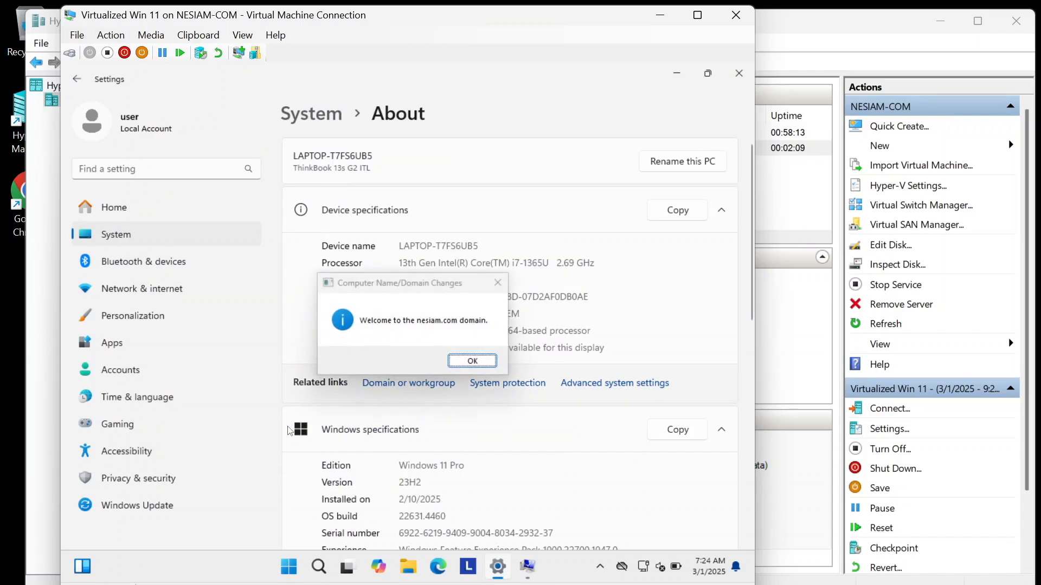
pyautogui.click(480, 357)
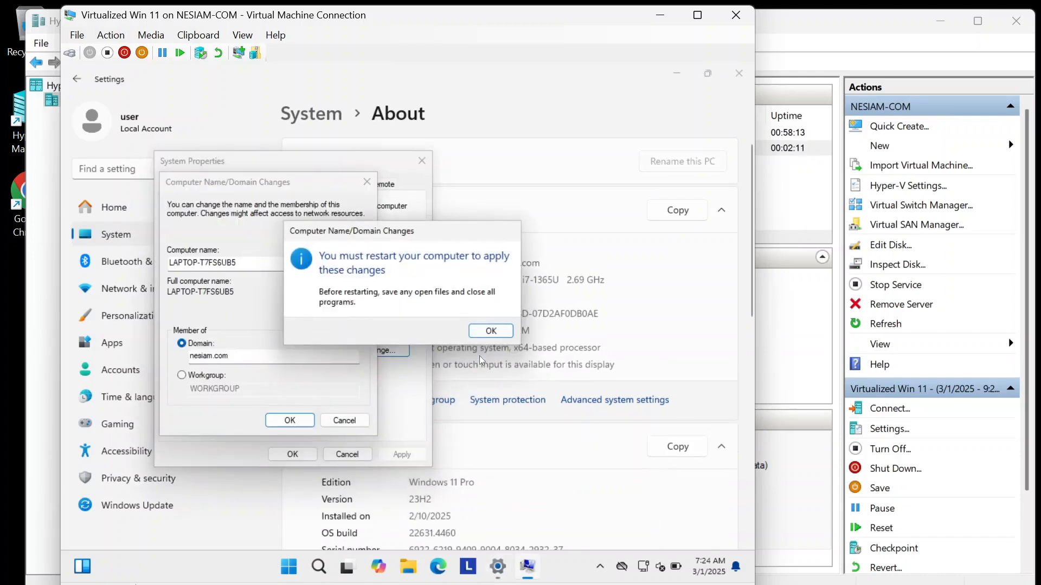
# Step: Acknowledge the restart notice, close System Properties and restart the virtual machine immediately
pyautogui.click(502, 331)
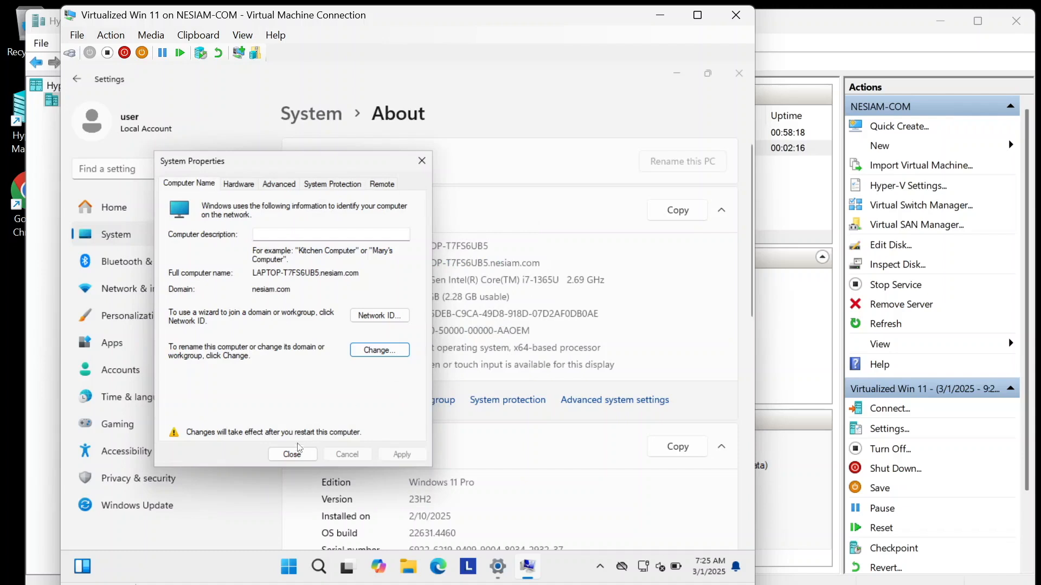
pyautogui.click(288, 459)
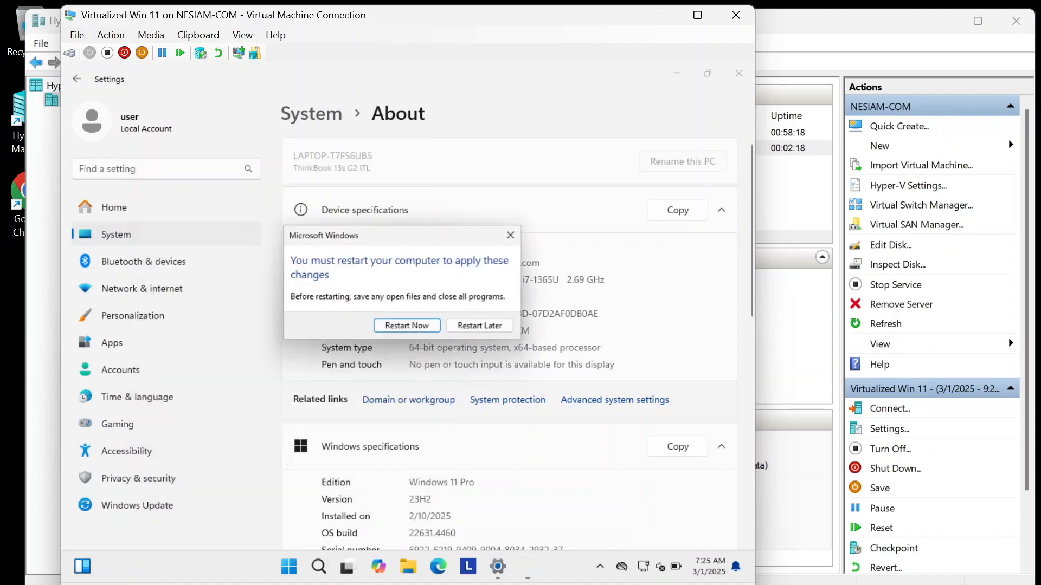
pyautogui.click(427, 326)
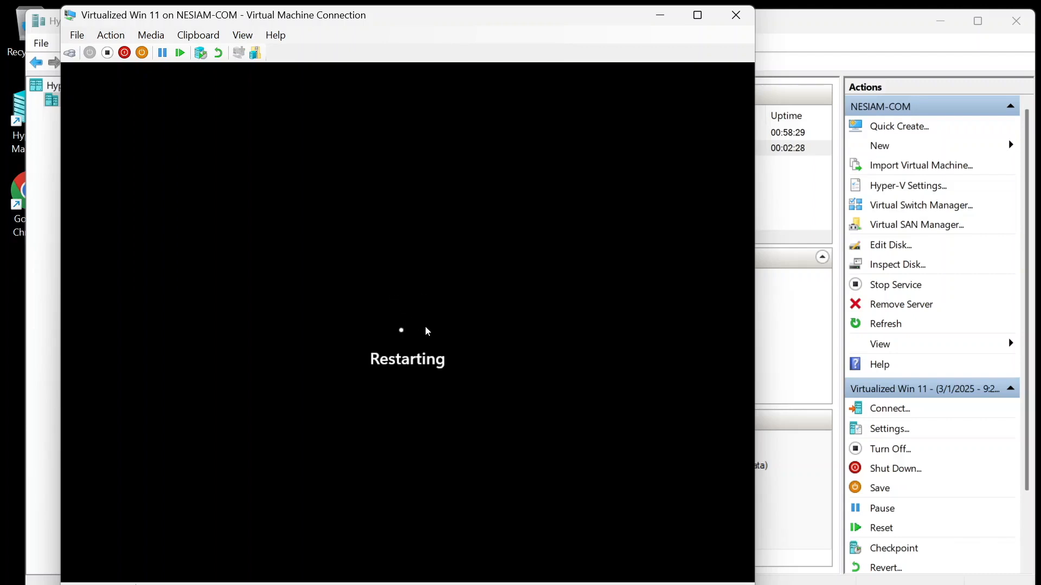
# Step: Switch to the DC1-199 virtual machine connection
pyautogui.moveTo(701, 584)
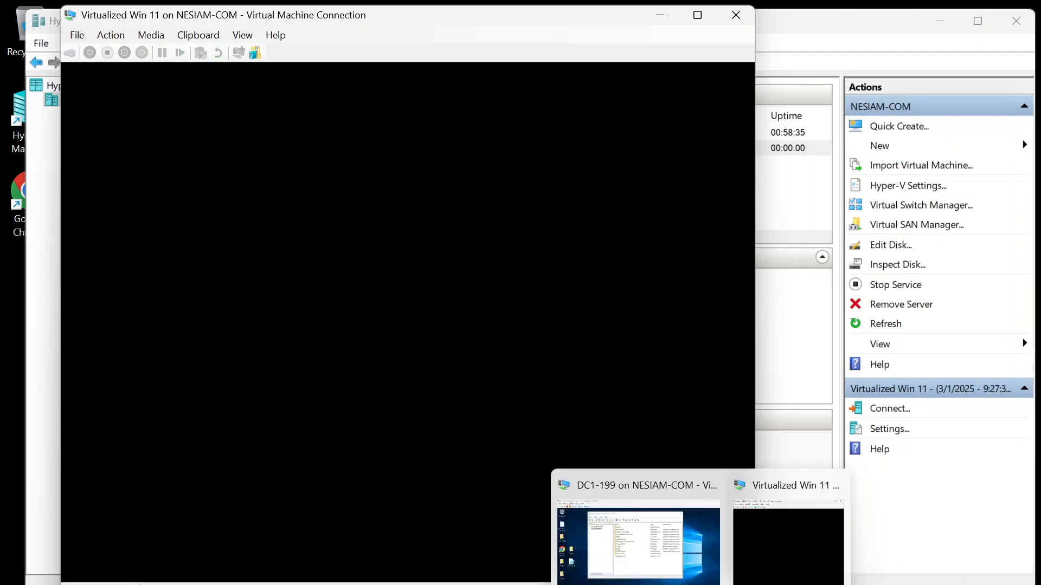